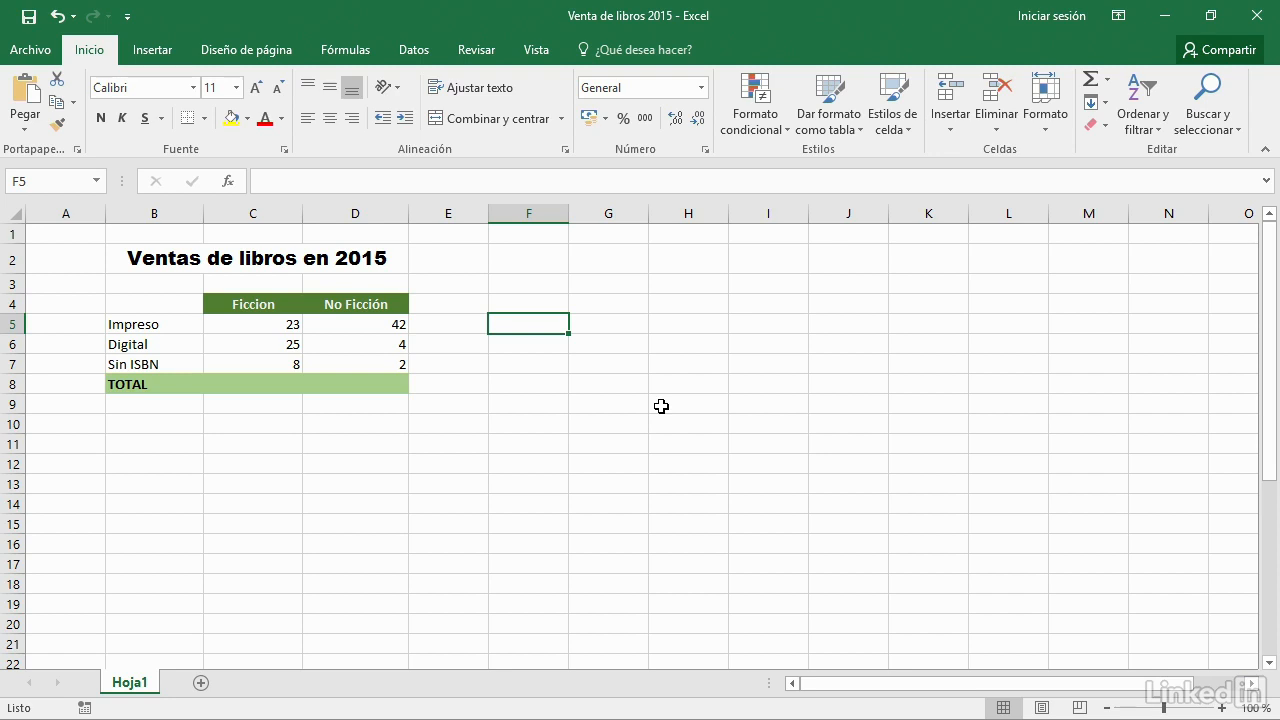
- Enter the formula =2*3+5 in cell F5 and reopen the cell to inspect its formula
type("=")
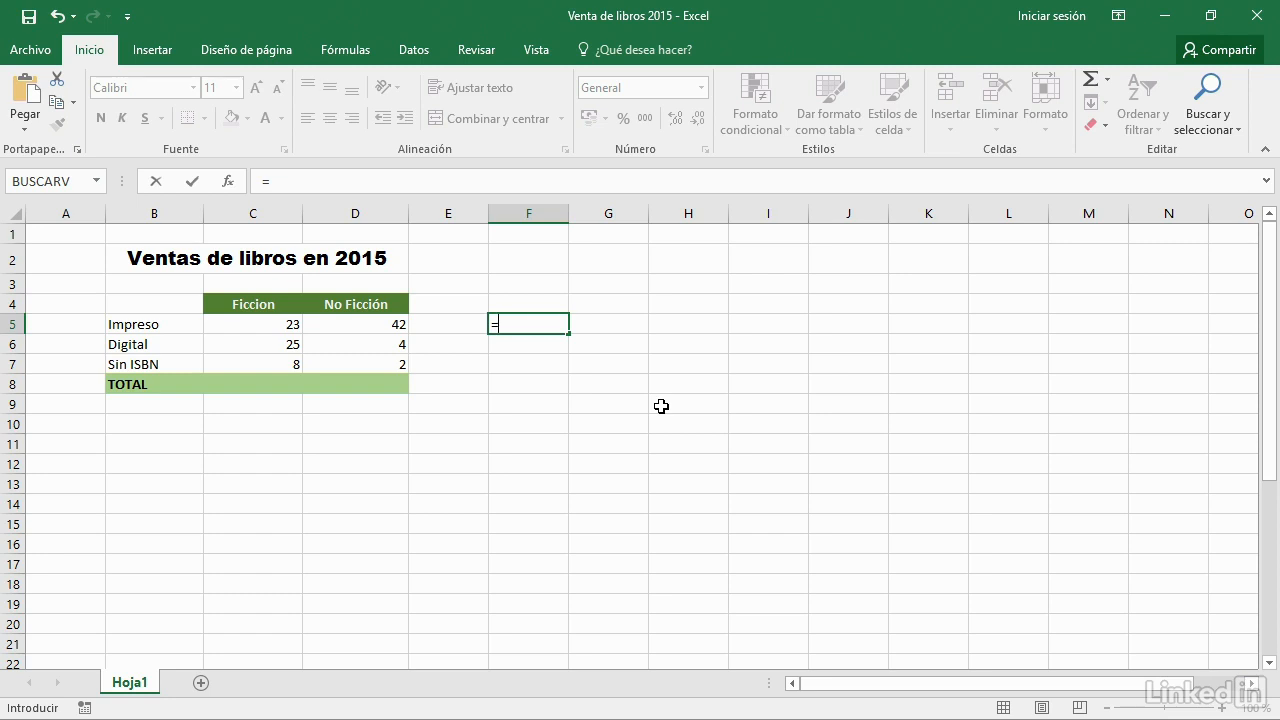
type("2*3+5")
key("Return")
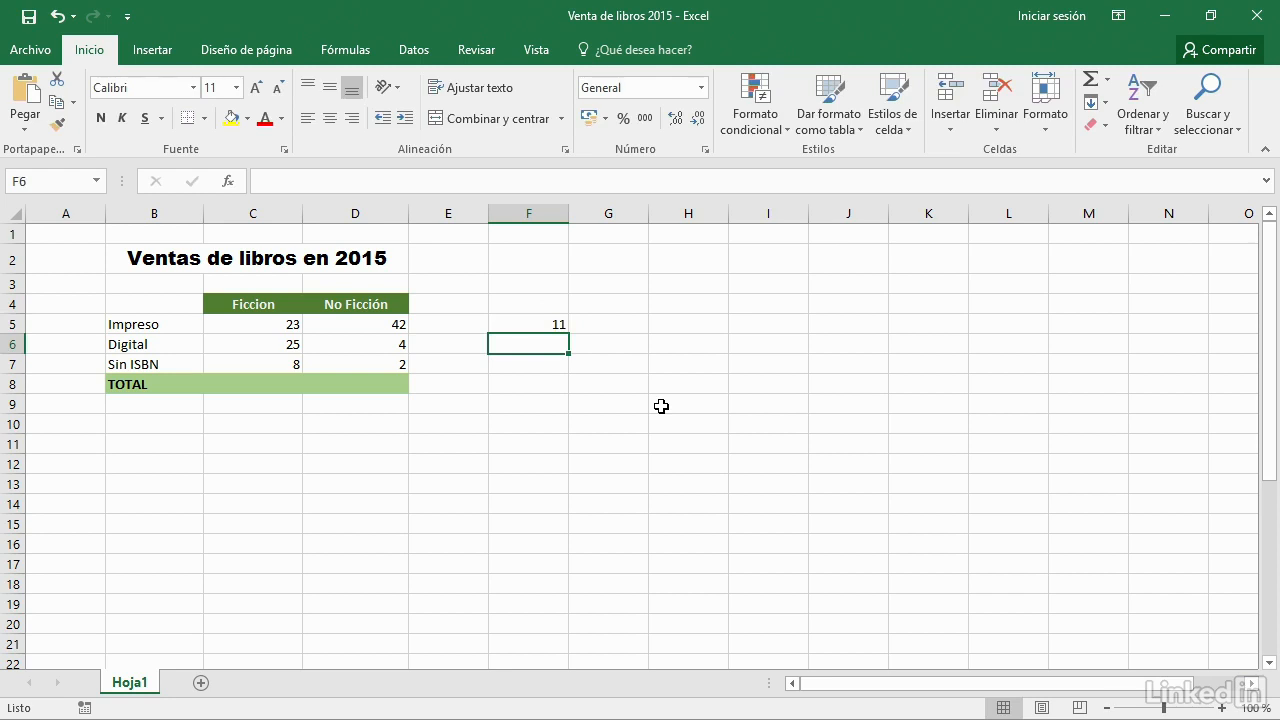
key("Up")
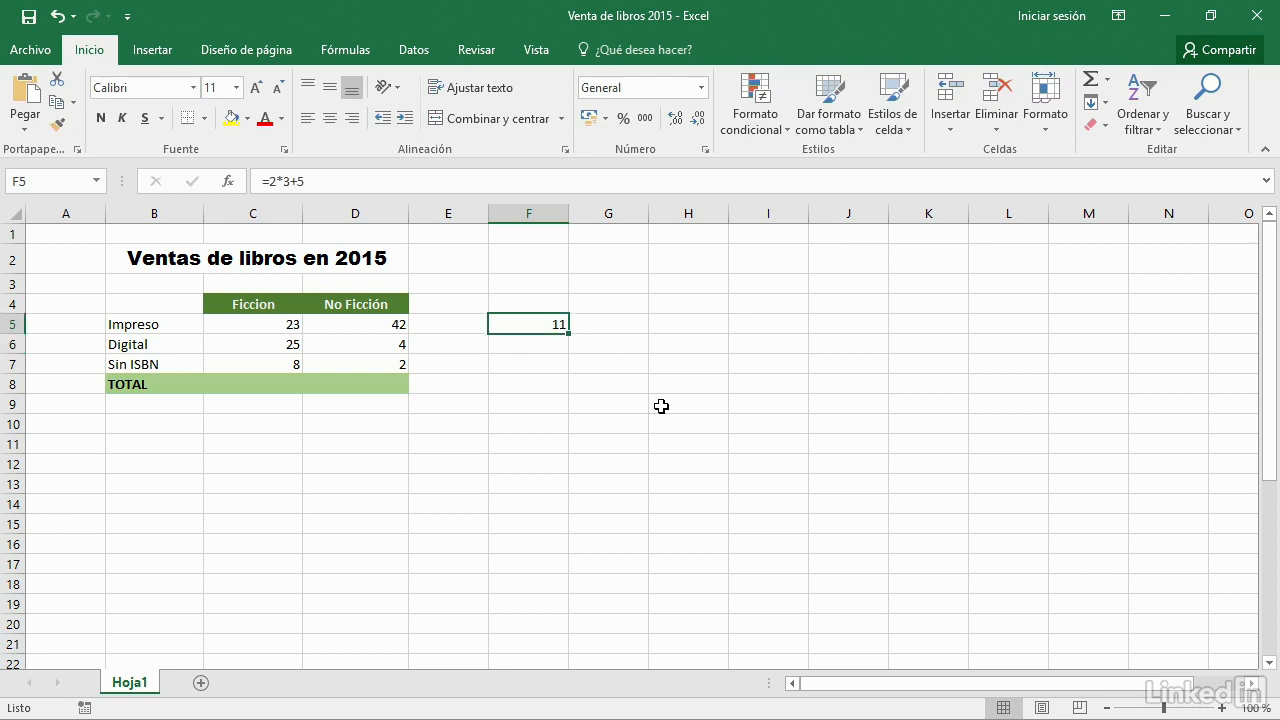
left_click(525, 178)
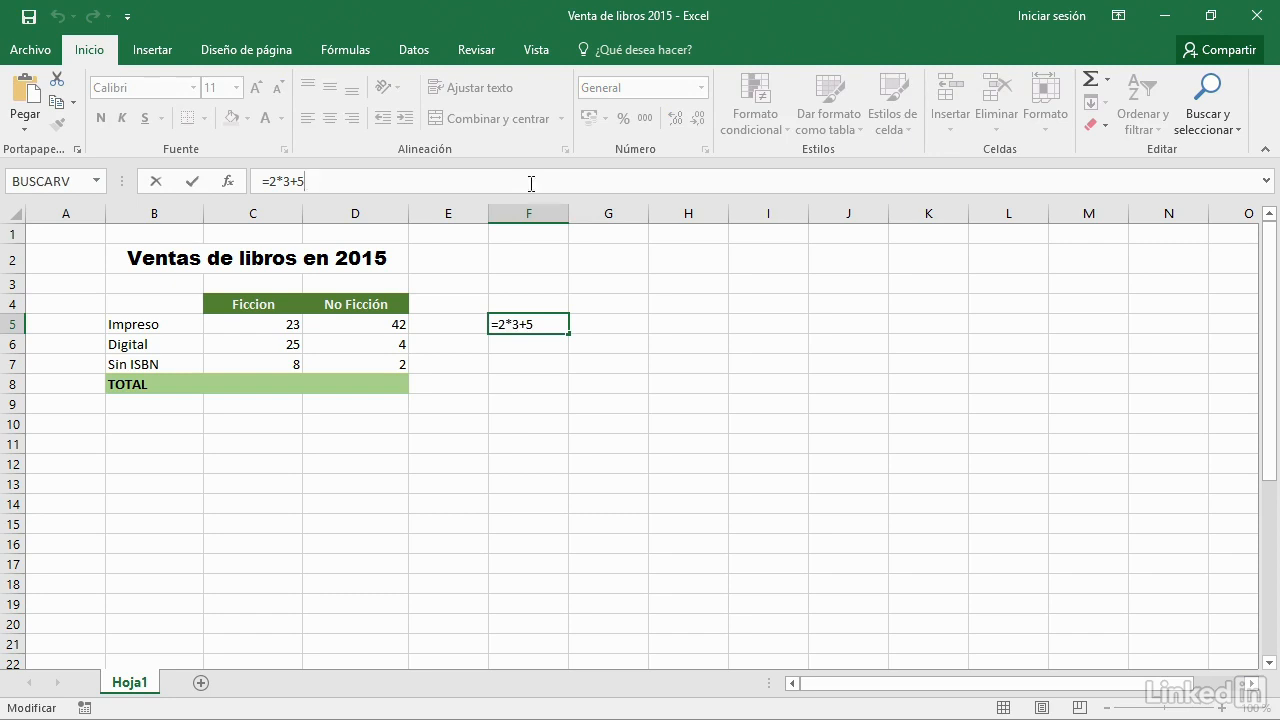
- Enter the formula =D5+F5 in cell F6 to add the printed non-fiction sales to the result above
left_click(542, 343)
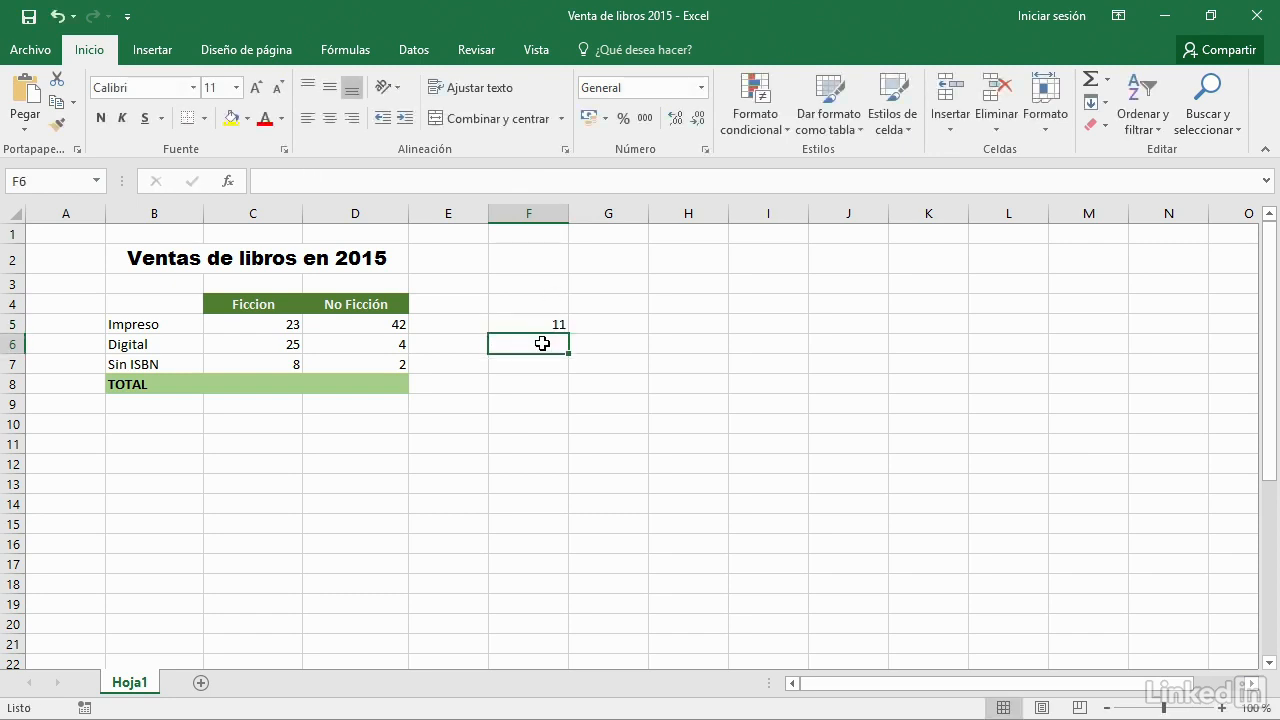
type("=")
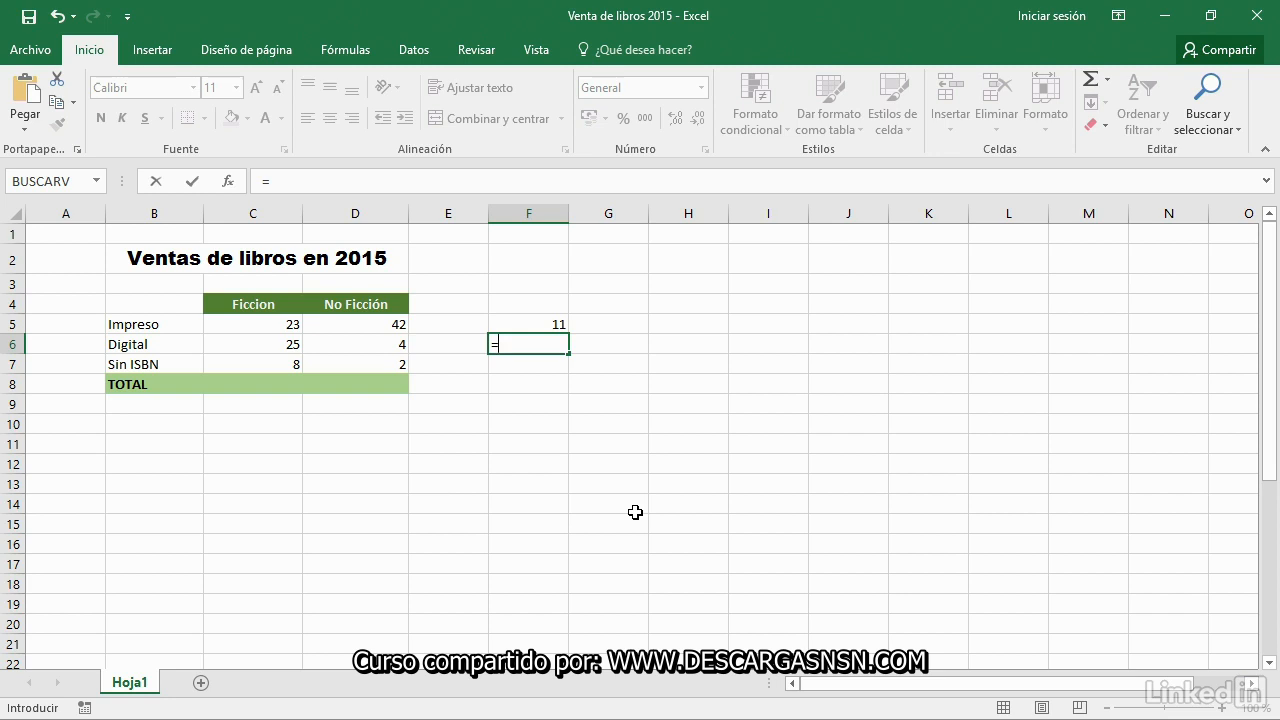
type("D")
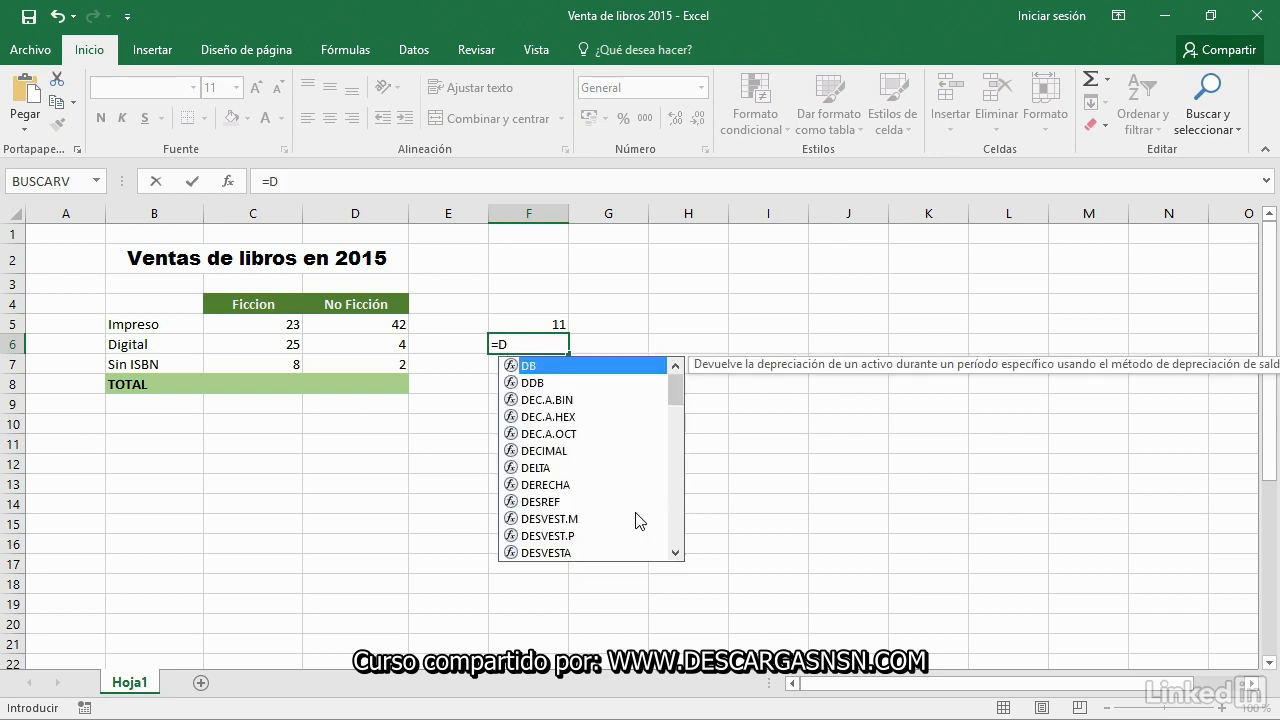
type("5")
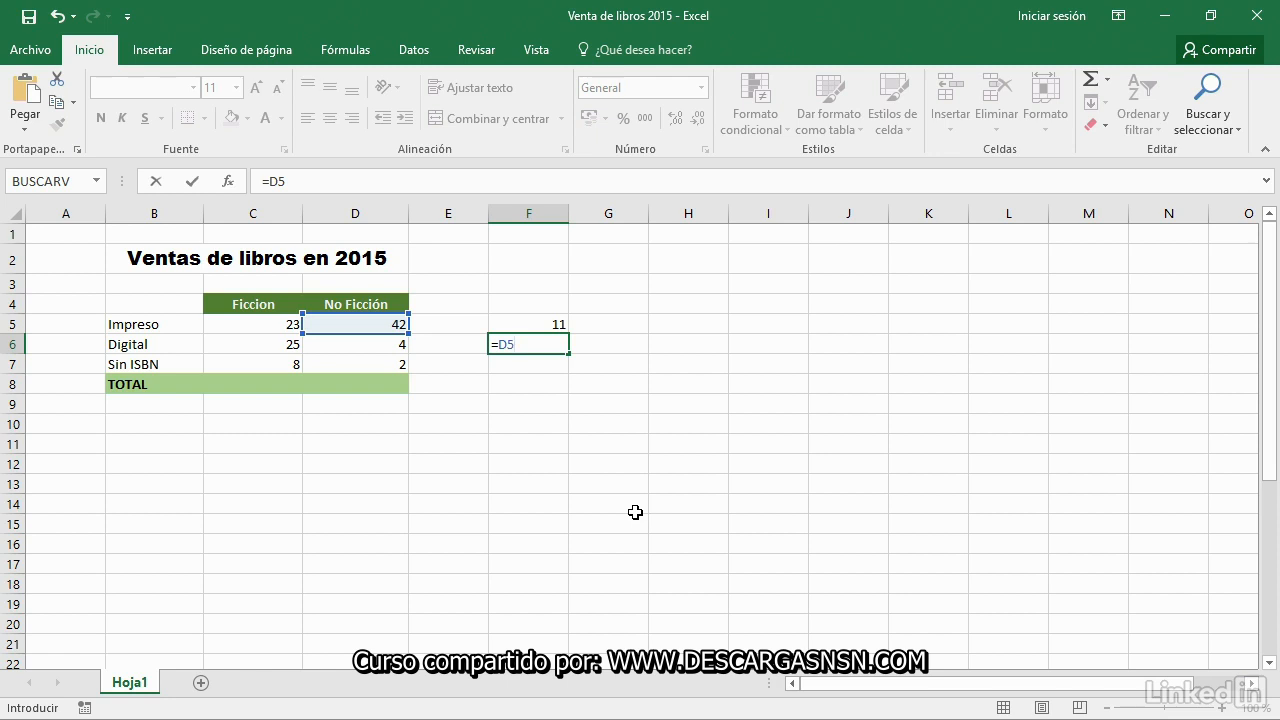
type("+F5")
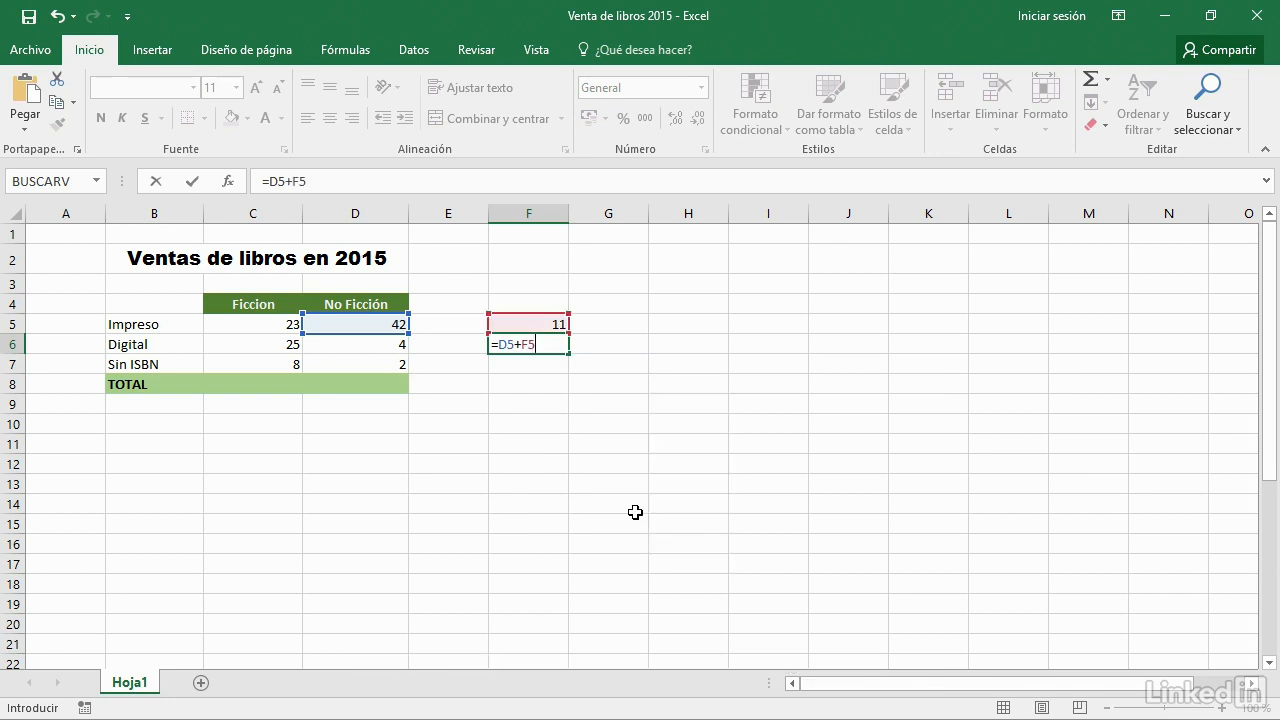
key("Return")
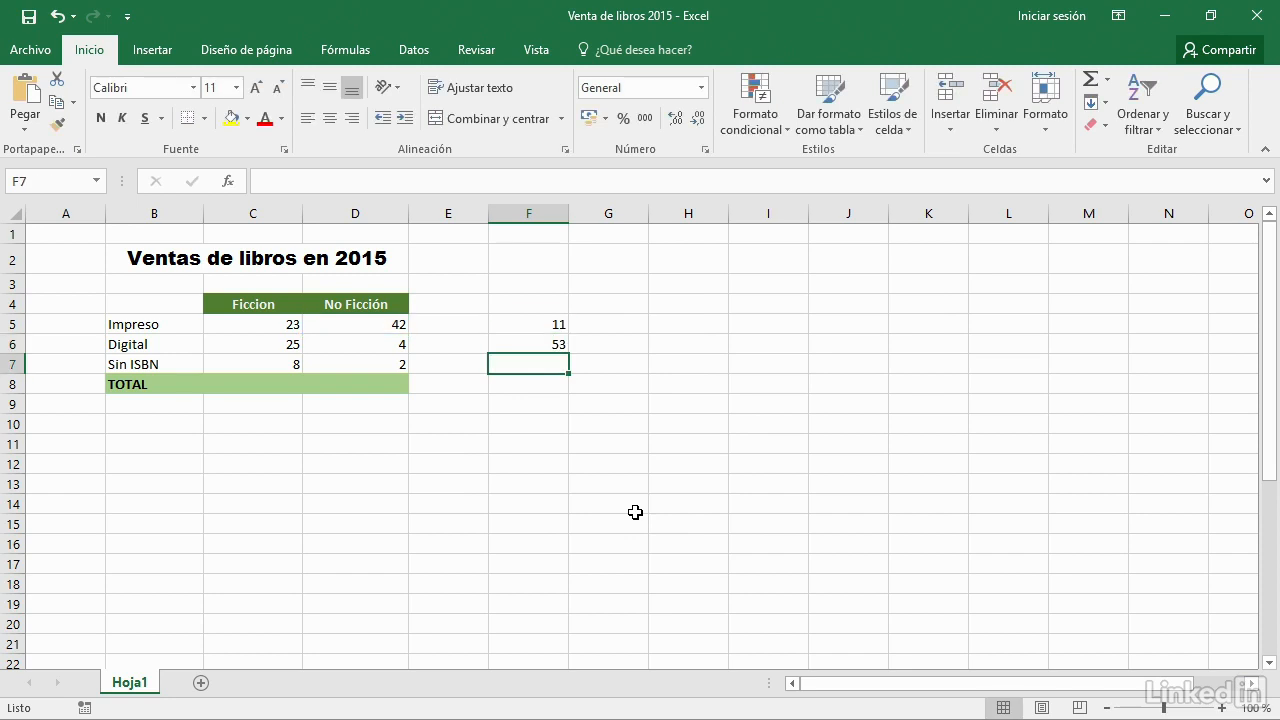
- Change the printed (Impreso) No Ficción sales in cell D5 to 47
key("Left")
key("Left")
key("Up")
key("Up")
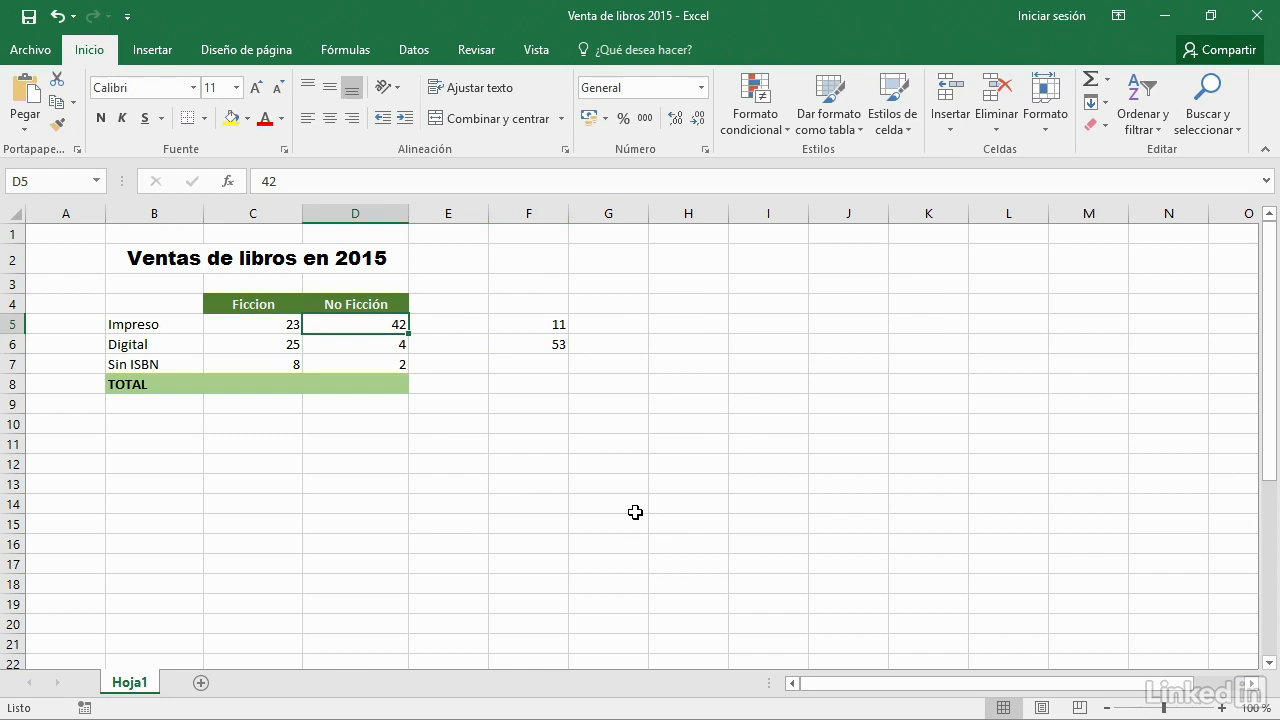
type("47")
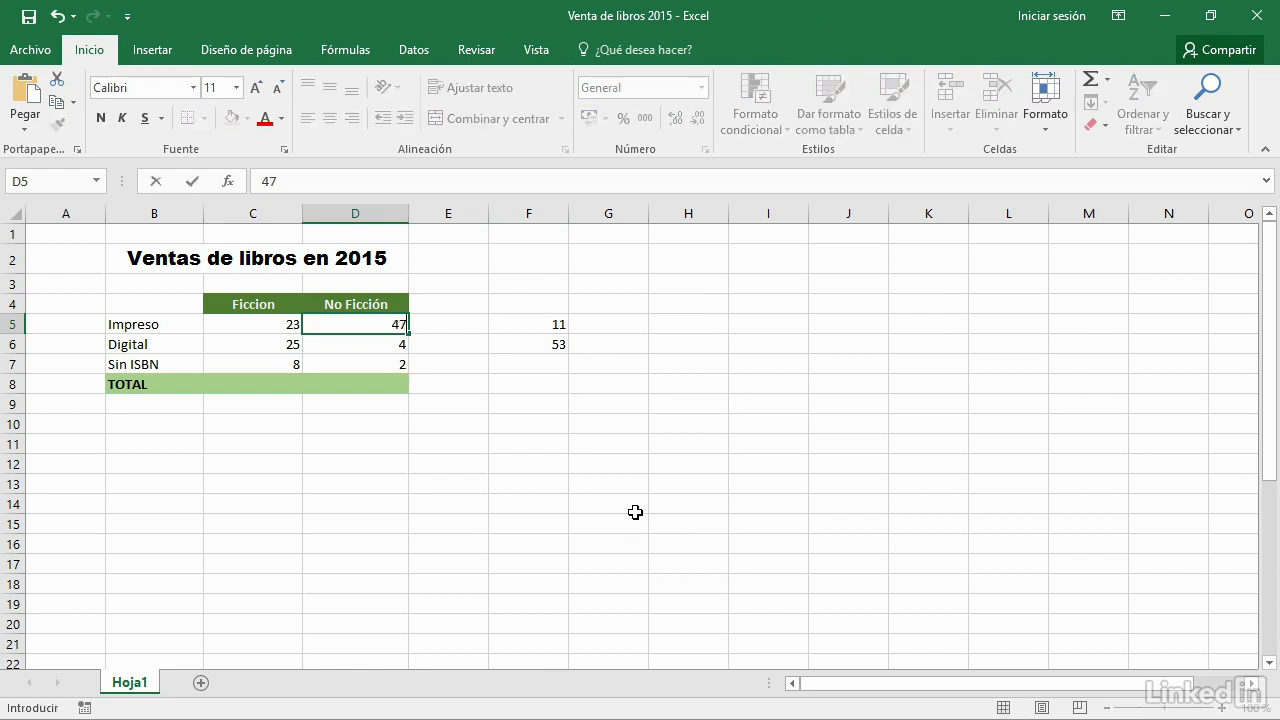
key("Return")
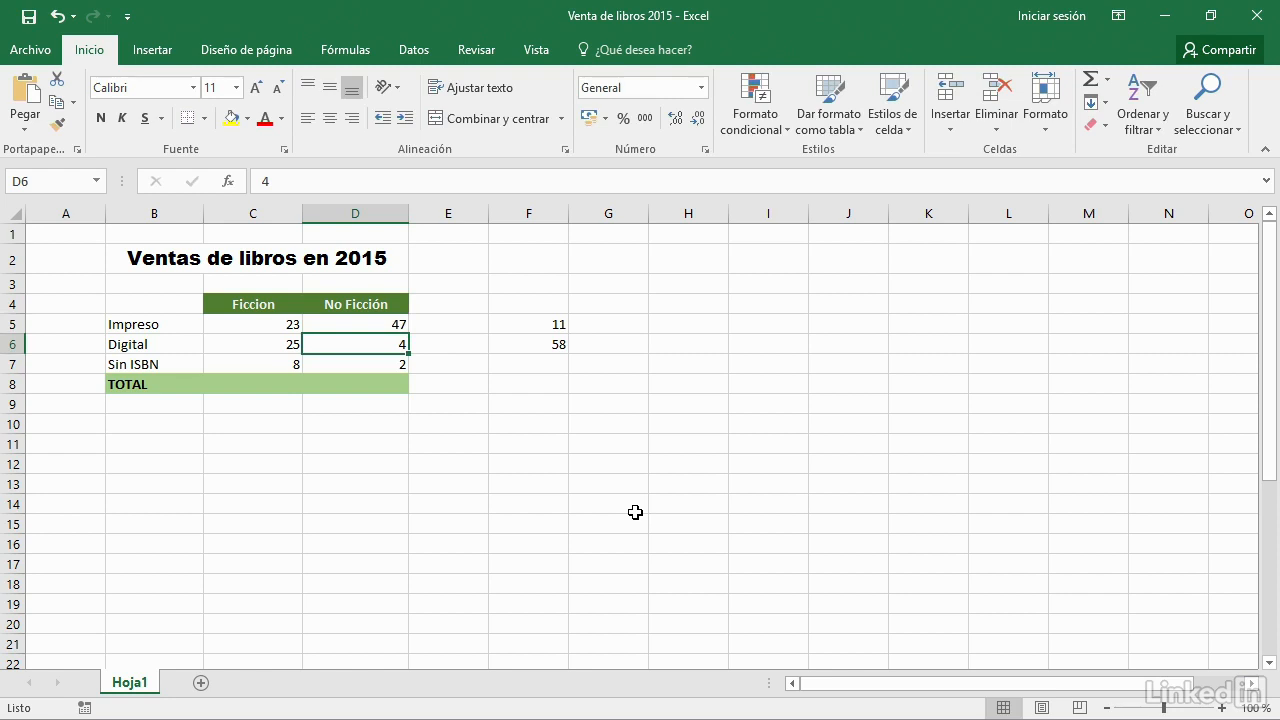
- Start a formula in the Ficcion total cell C8, look through the suggested sum functions and insert SUMA
left_click(276, 382)
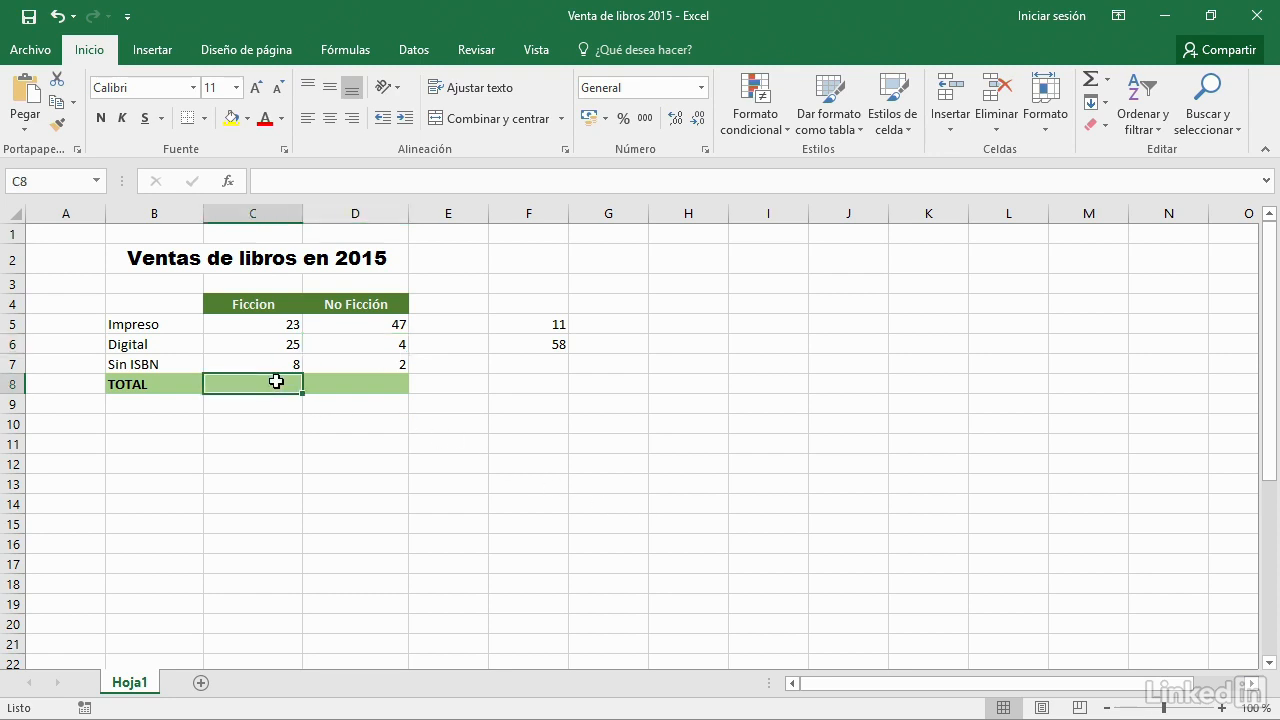
type("=SU")
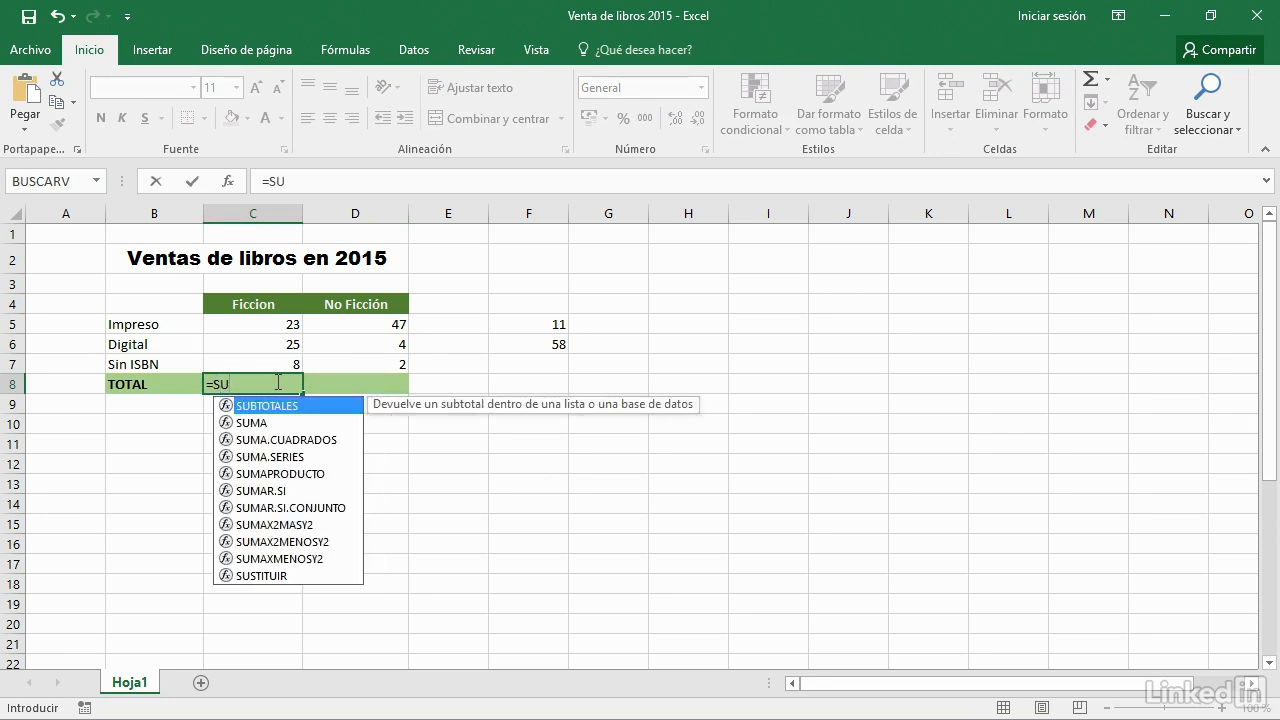
type("M")
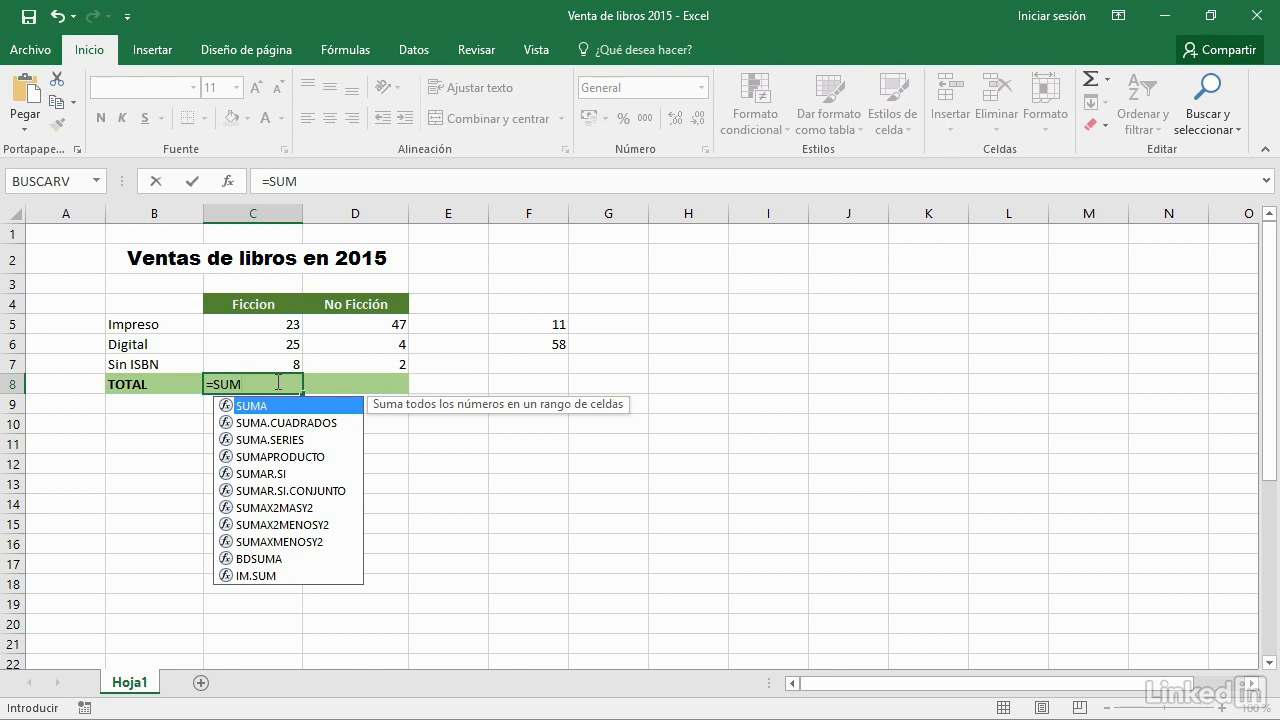
key("Down")
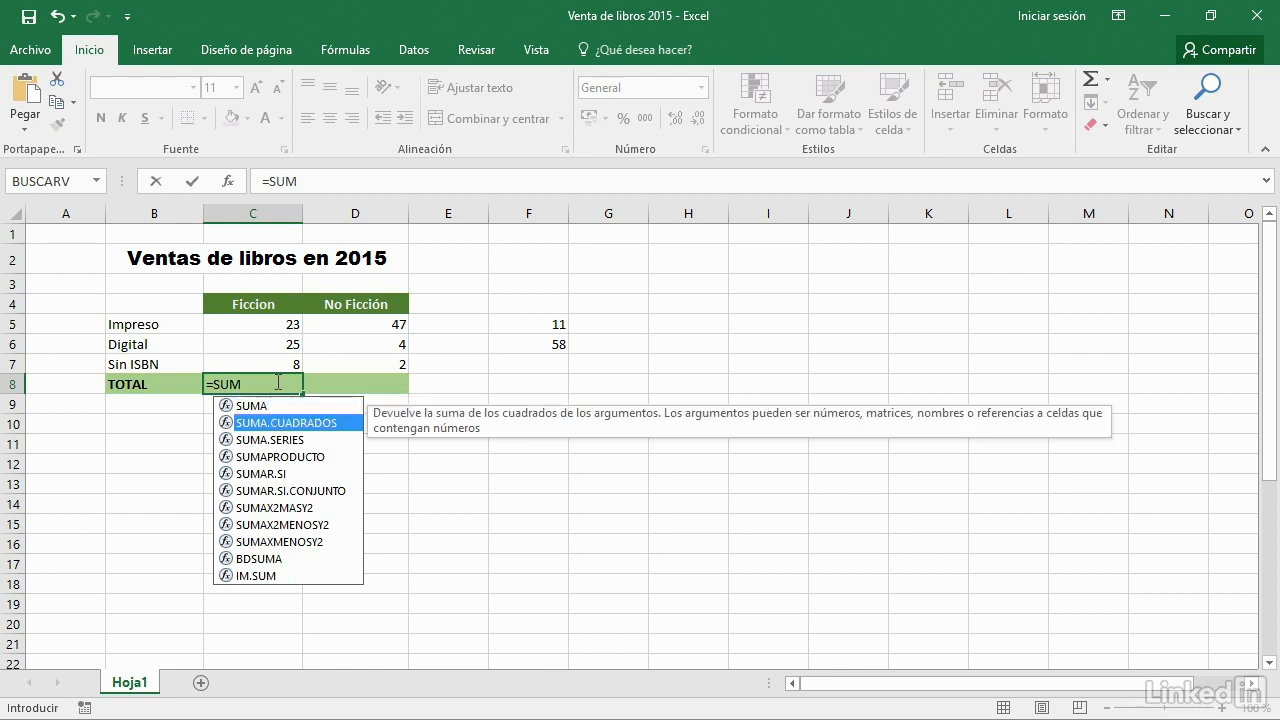
key("Down")
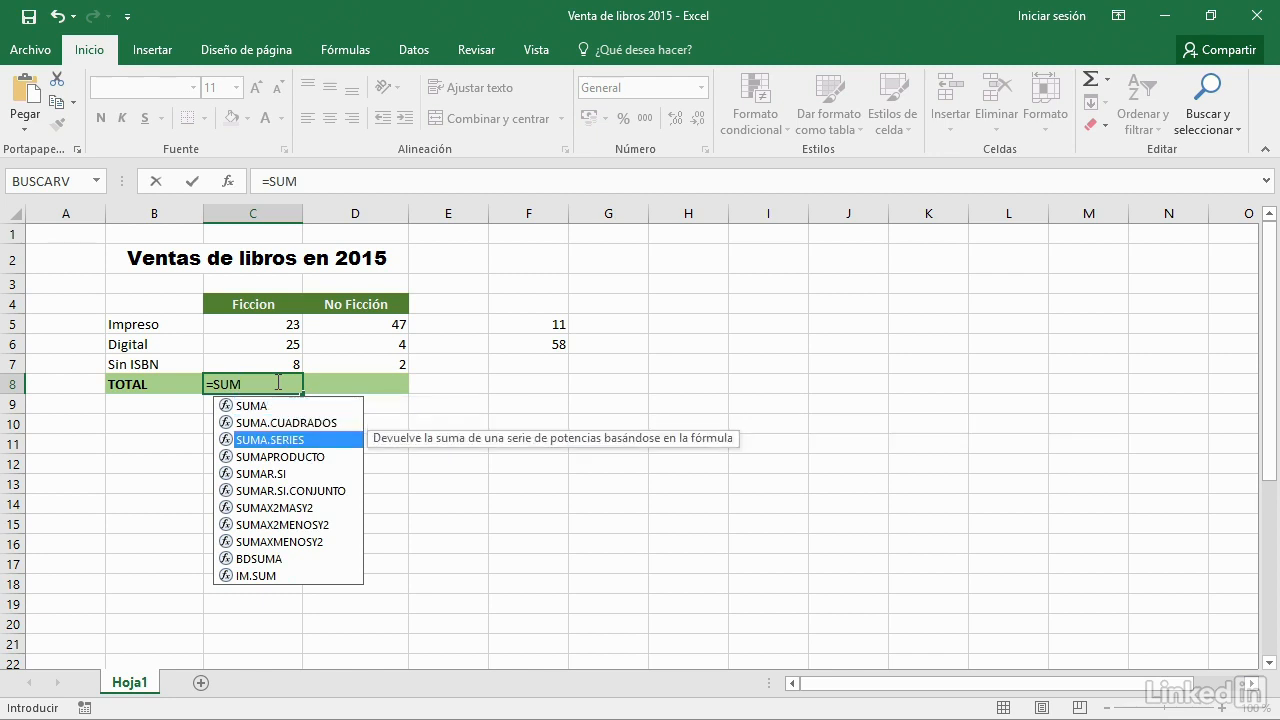
key("Down")
key("Up")
key("Up")
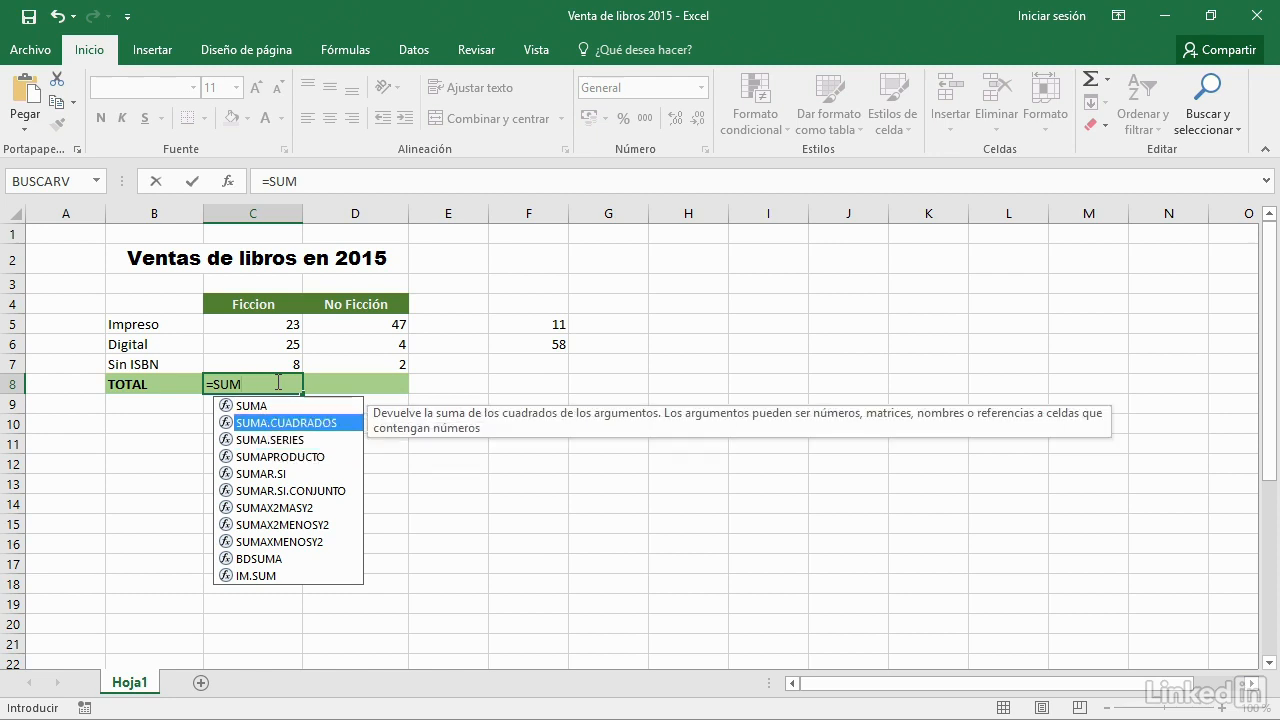
key("Up")
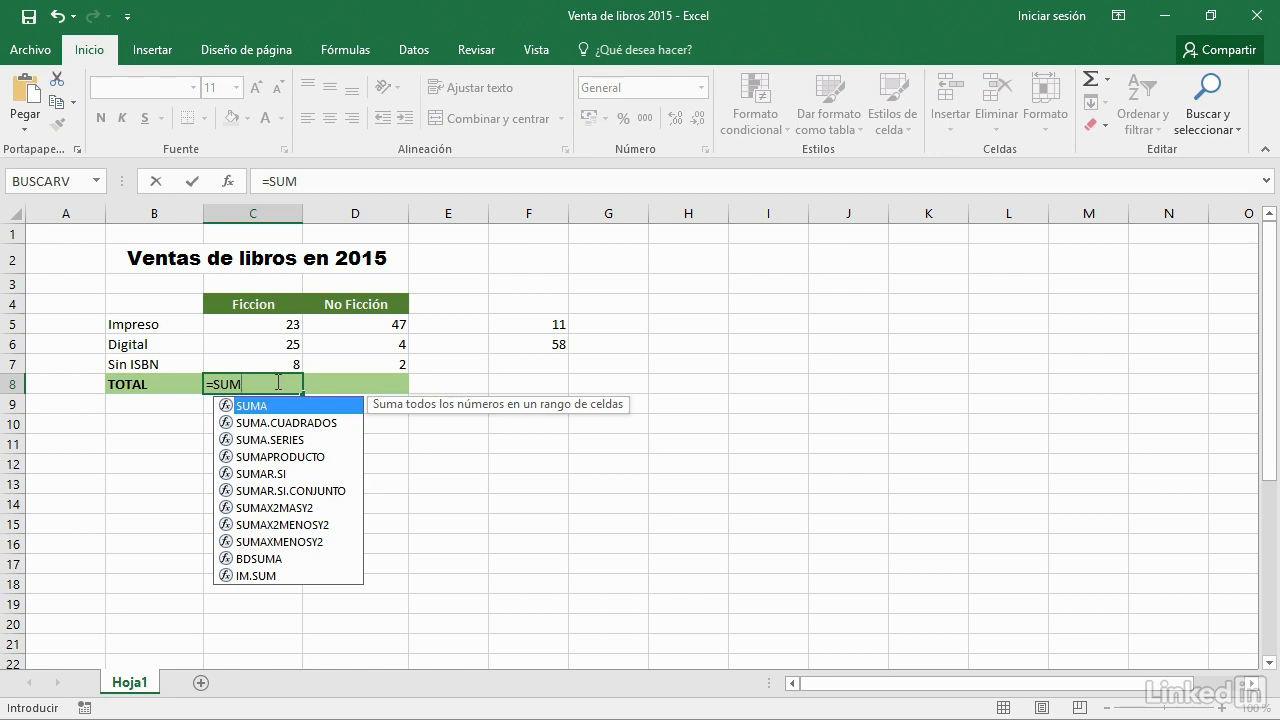
key("Tab")
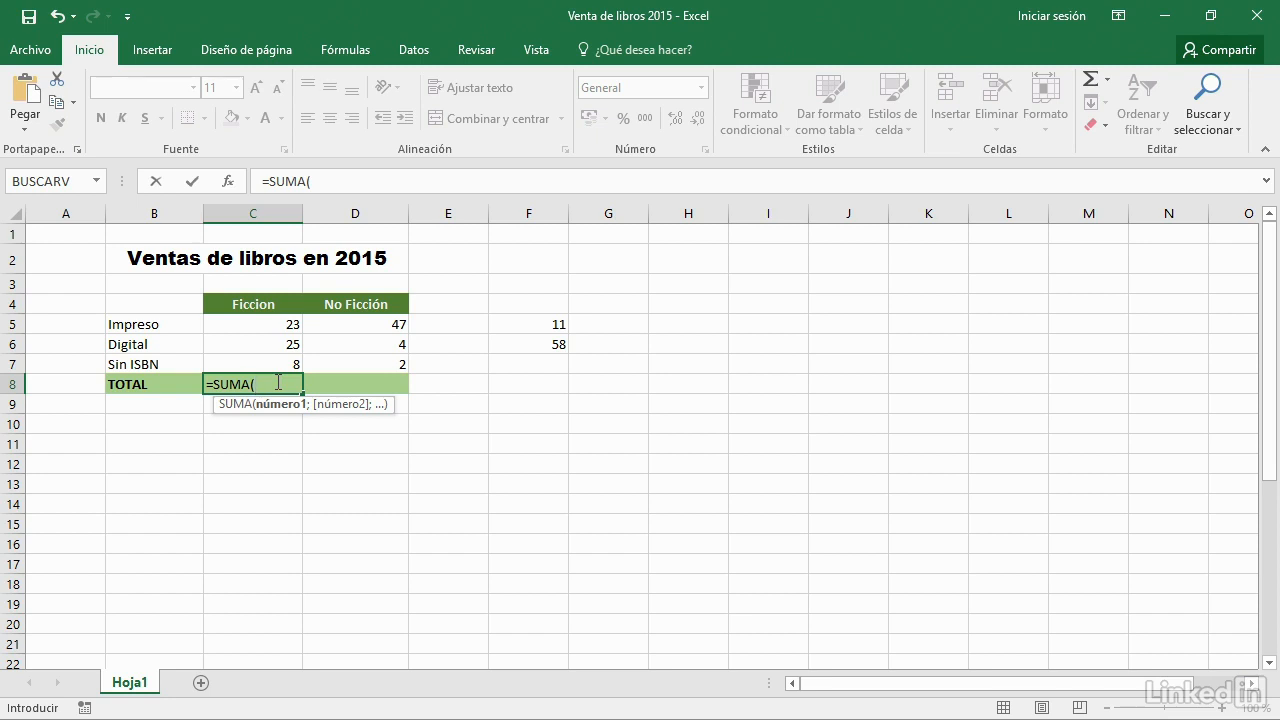
- Complete the SUMA formula in C8 with the Ficcion sales range C5:C7
left_click(269, 325)
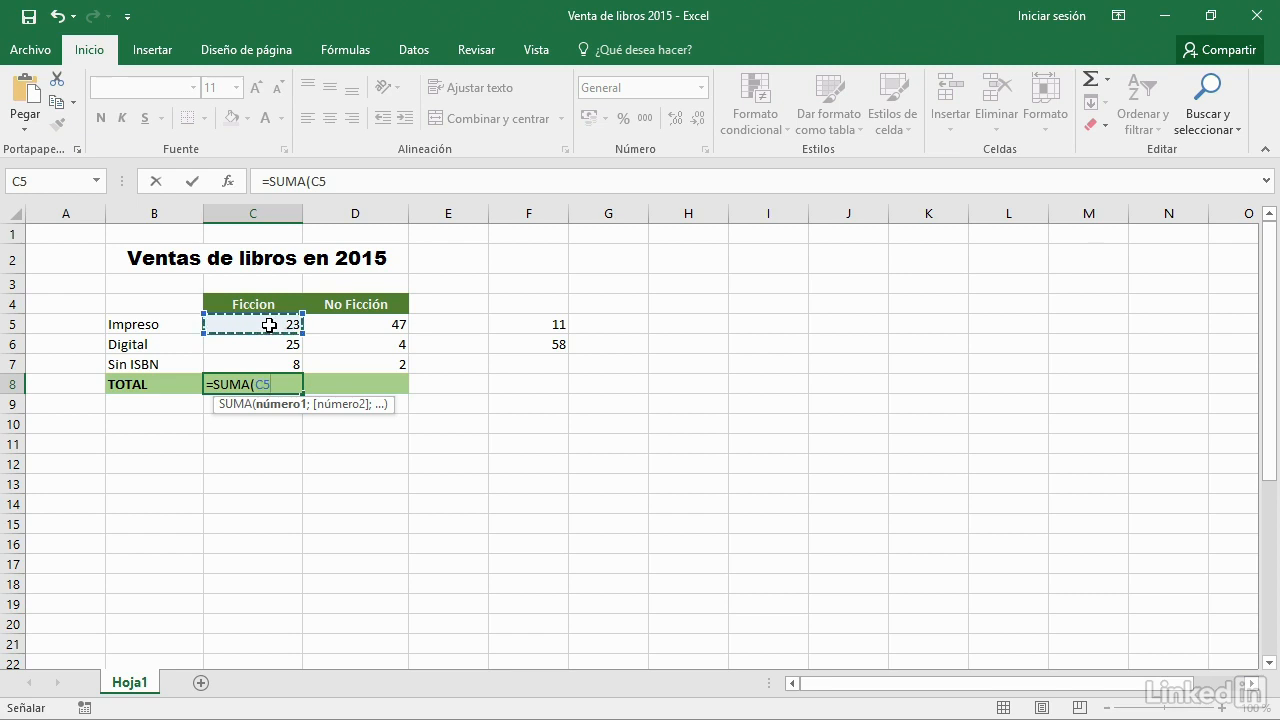
key("F8")
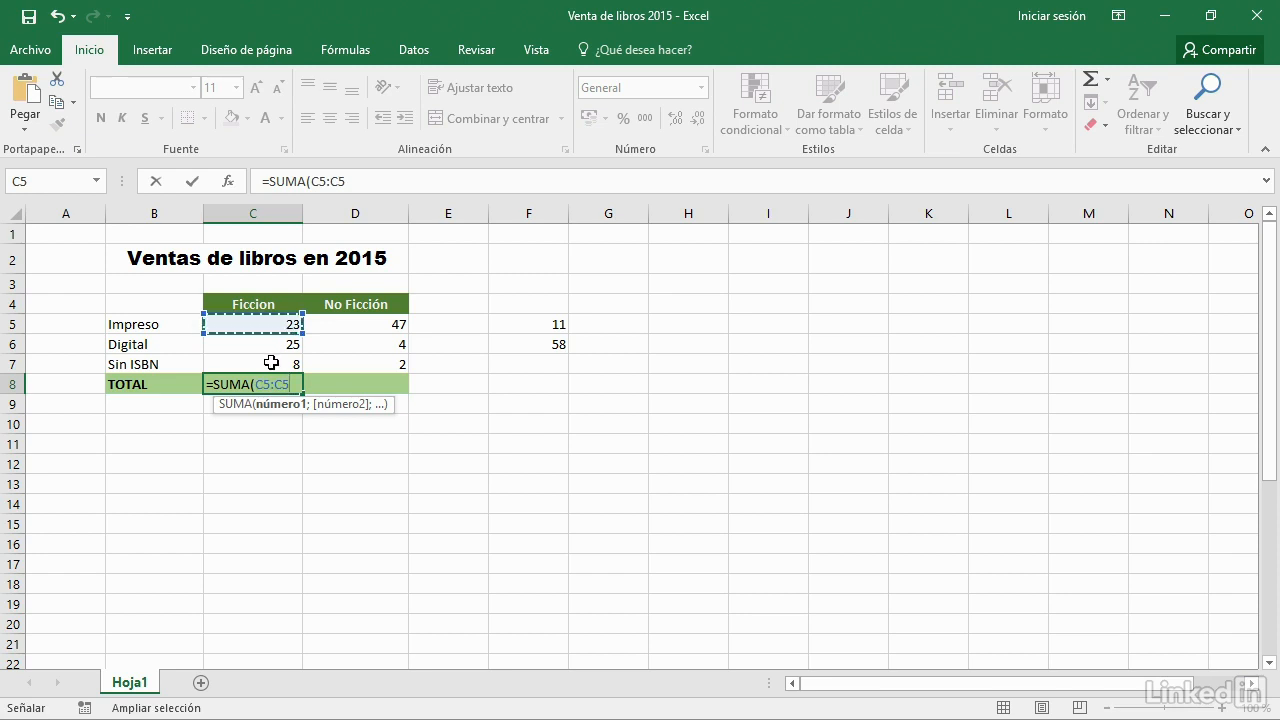
key("Down")
key("Down")
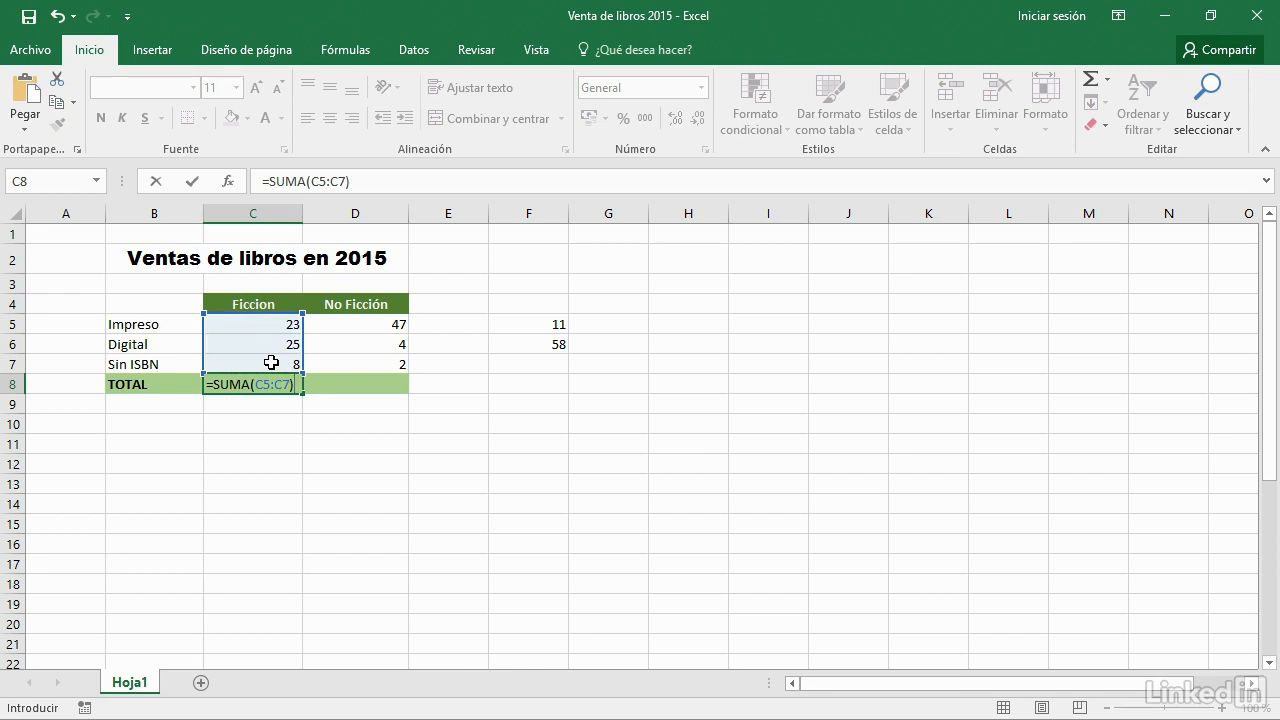
key("Return")
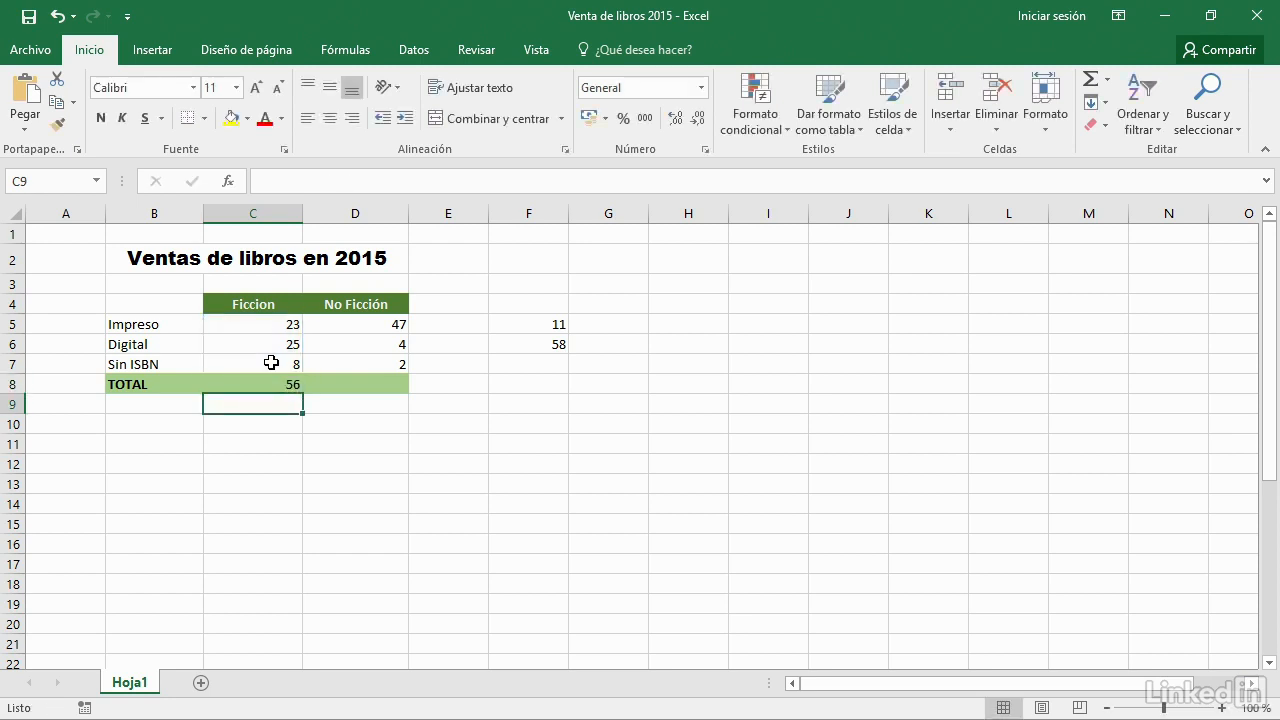
- Change the Sin ISBN Ficcion sales in cell C7 to 12
key("Up")
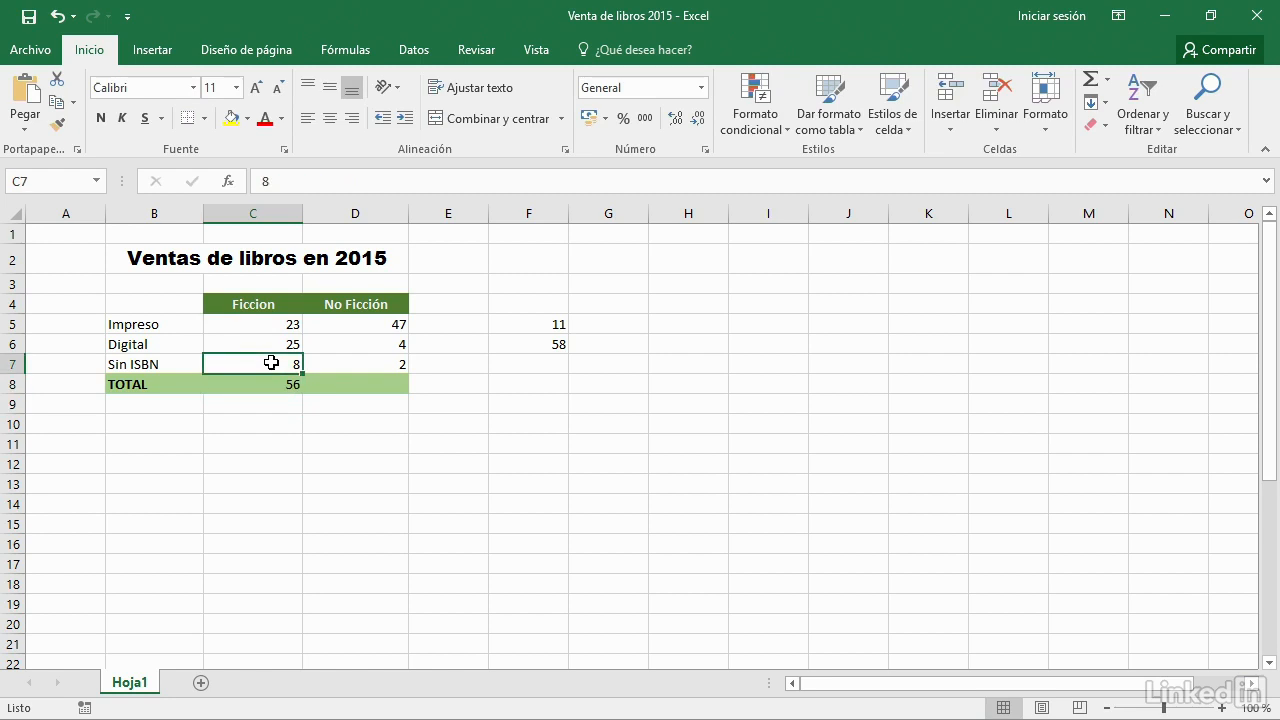
type("12")
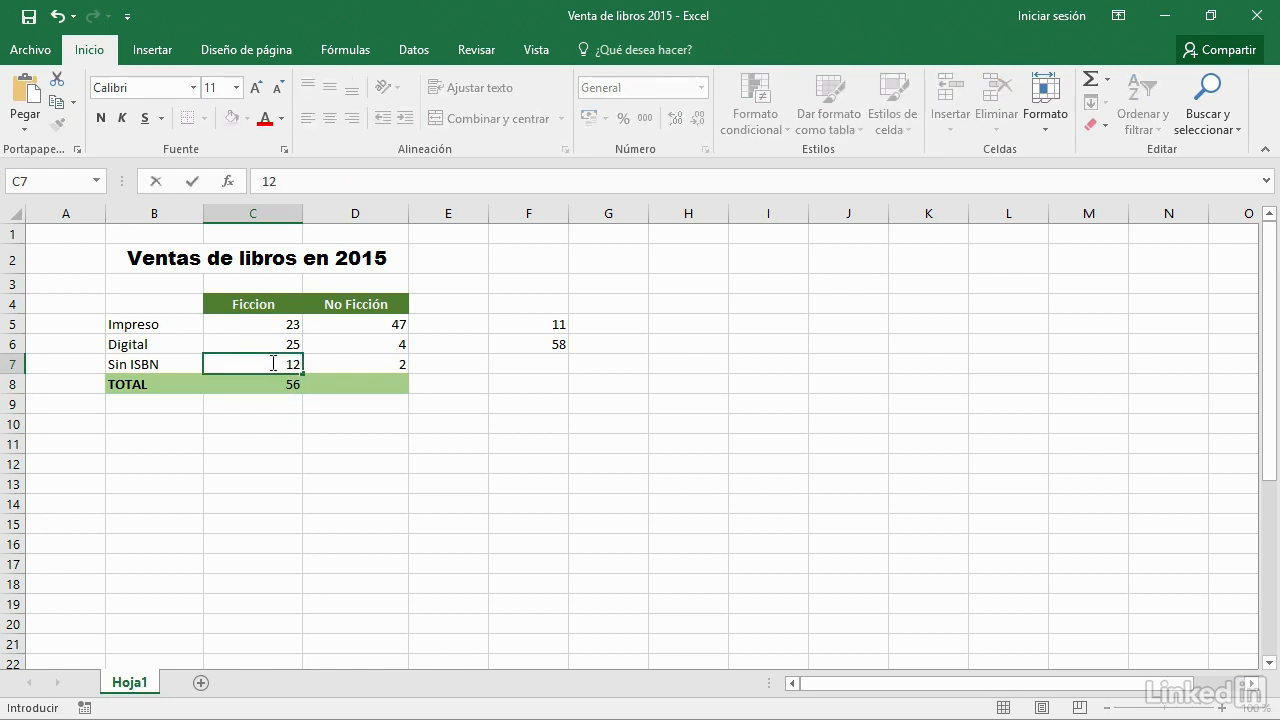
key("Return")
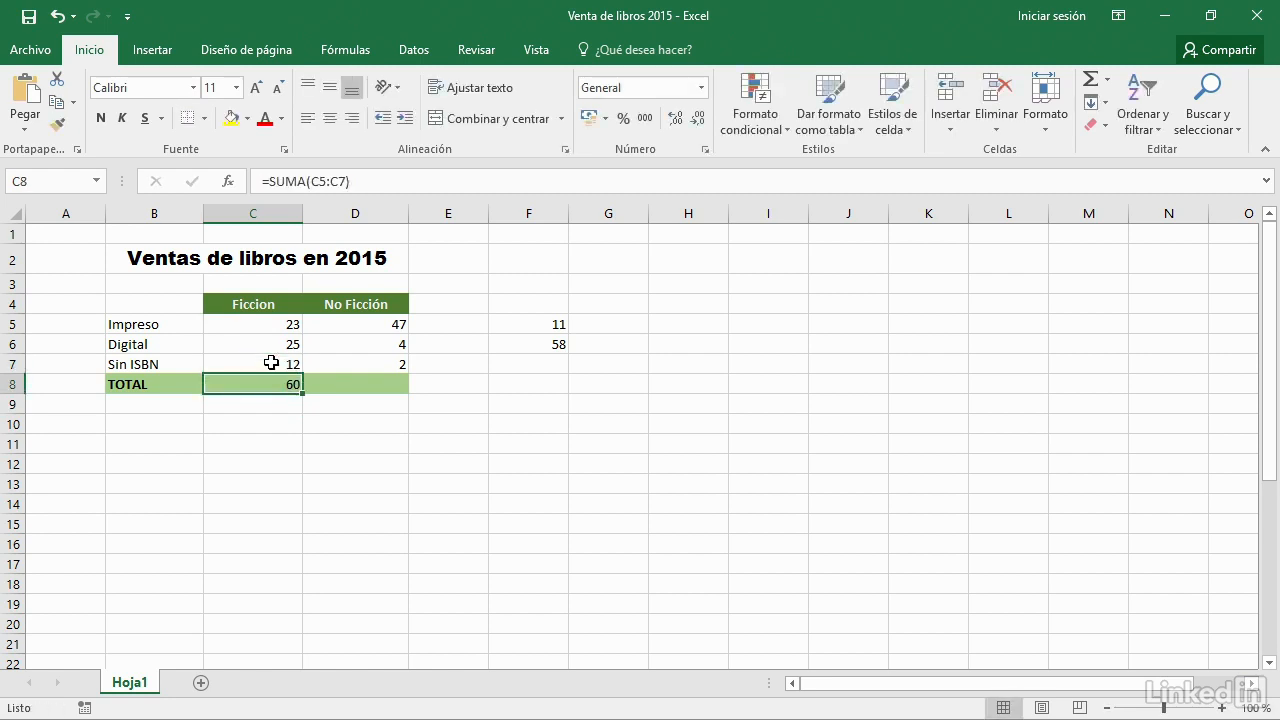
- Enter the square root formula =RAIZ(D5) in cell C10, below the sales table
key("Down")
key("Down")
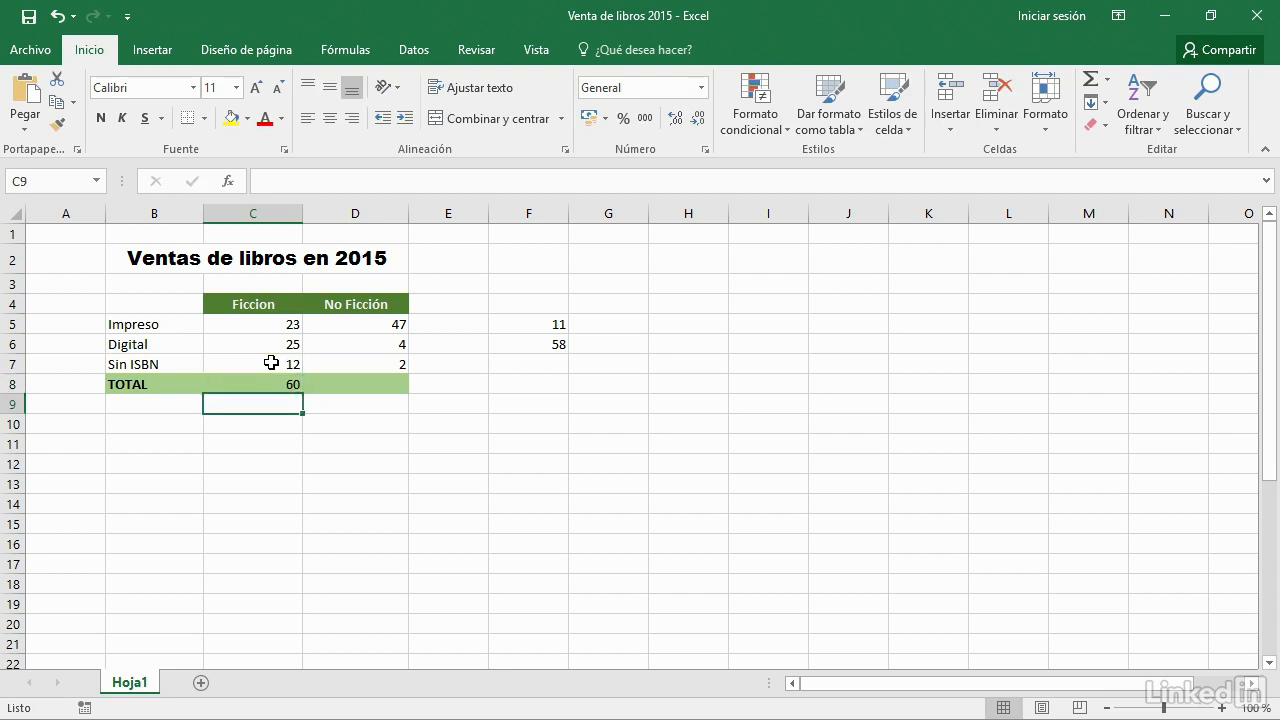
left_click(326, 177)
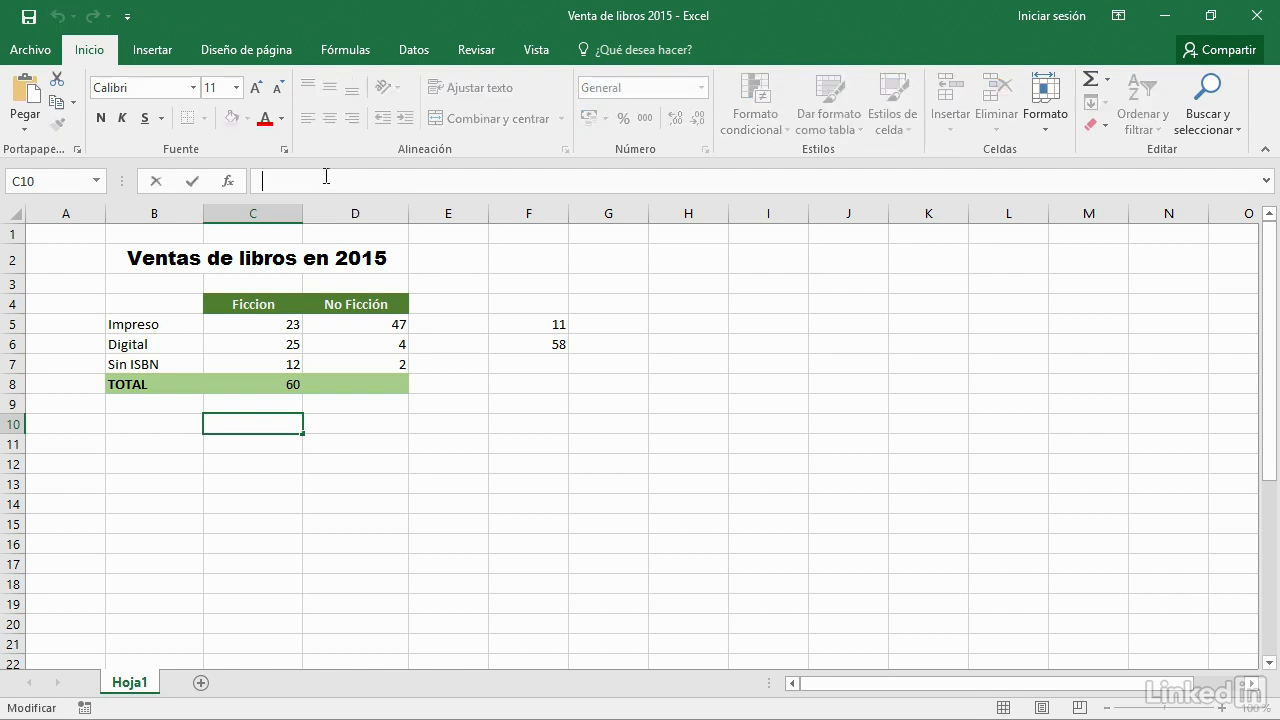
type("=RAIZ(D5)")
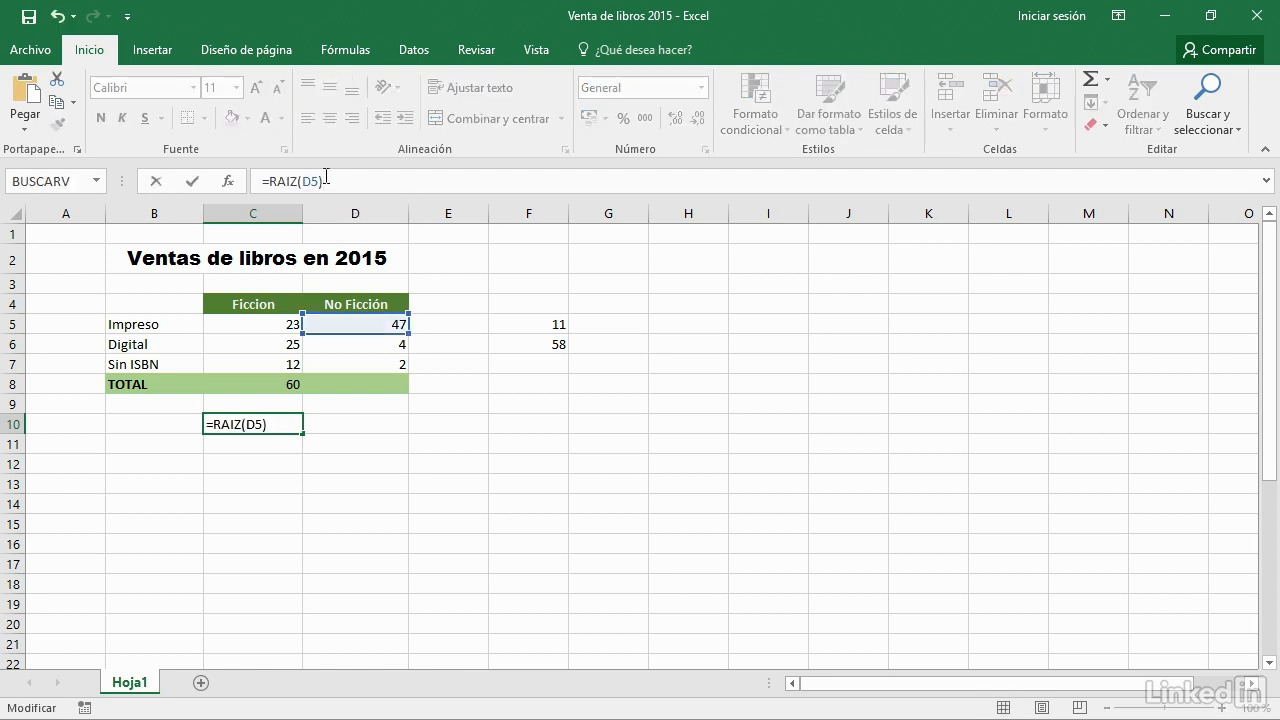
key("Return")
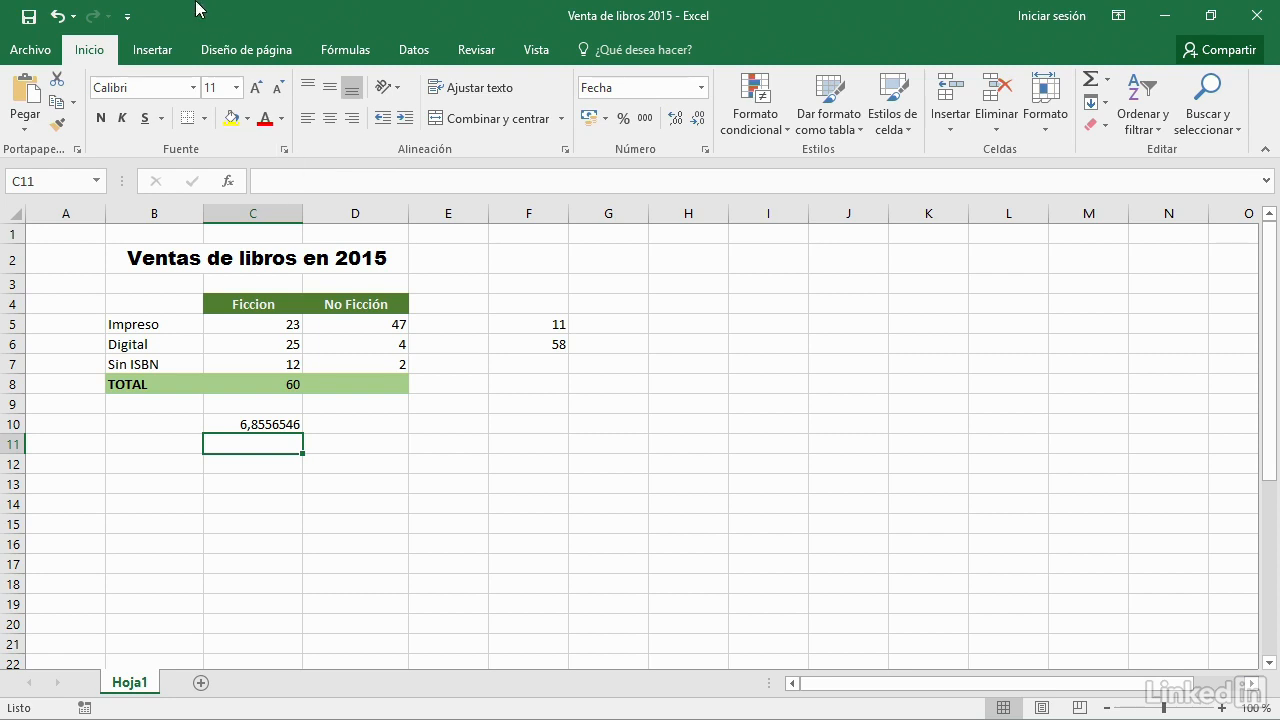
- Enter the current date formula =HOY() in cell C11
left_click(293, 182)
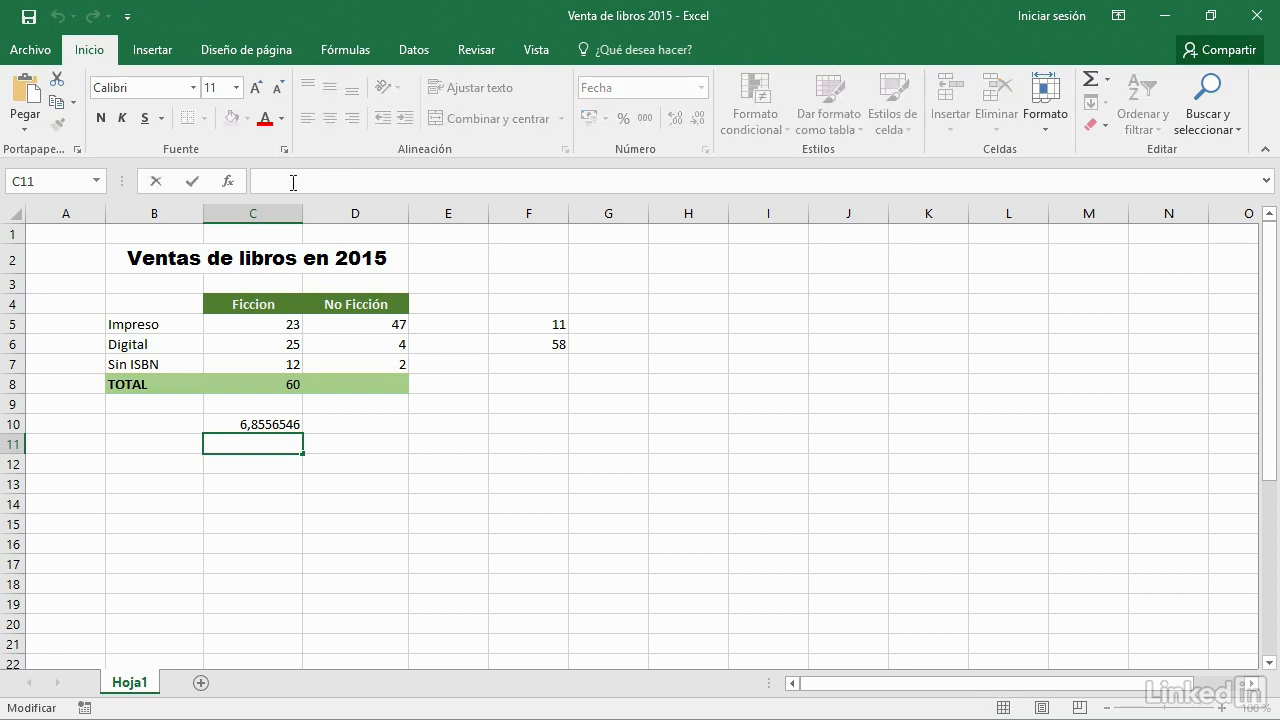
type("=HOY()")
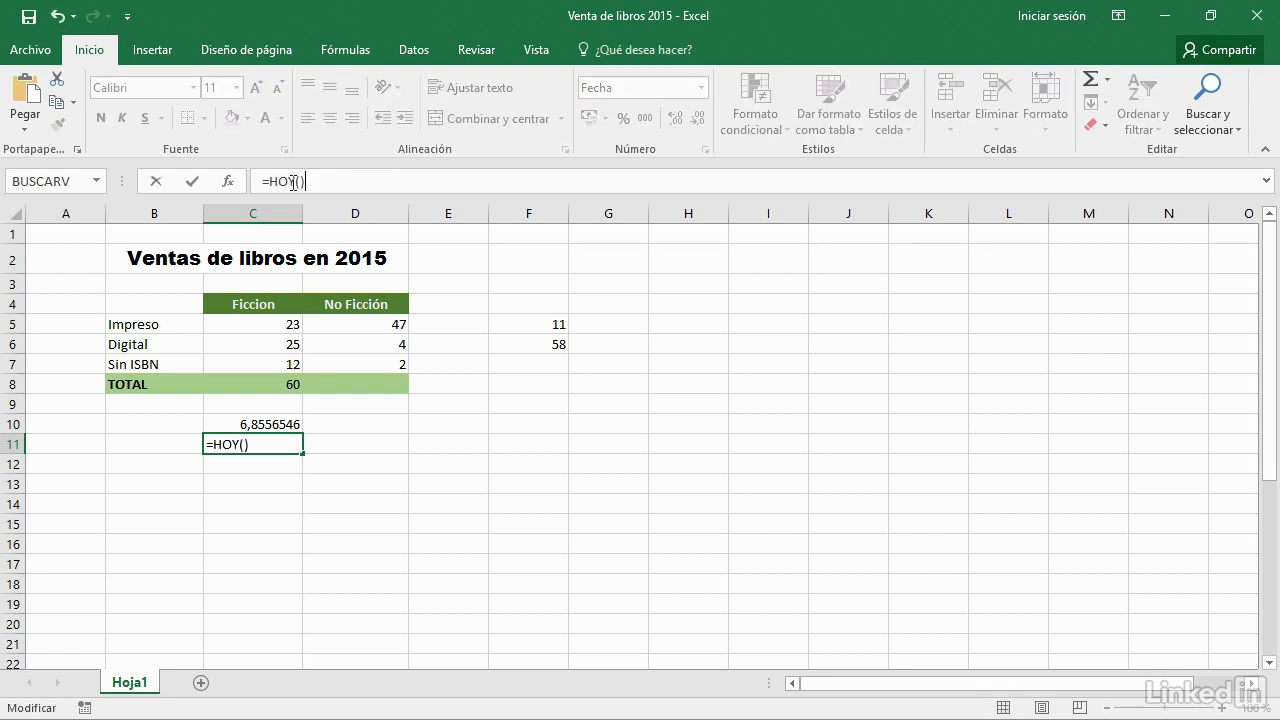
key("Return")
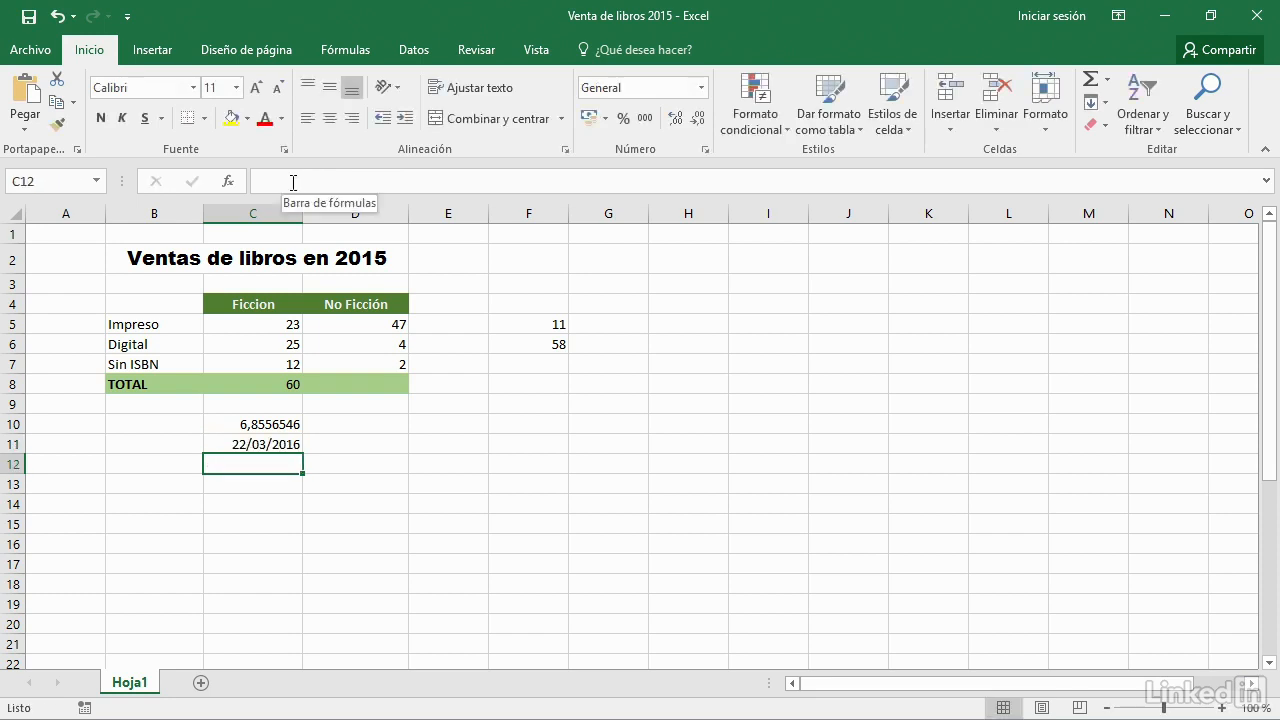
- Enter the uppercase text formula =MAYUSC("hola") in cell C12
left_click(378, 182)
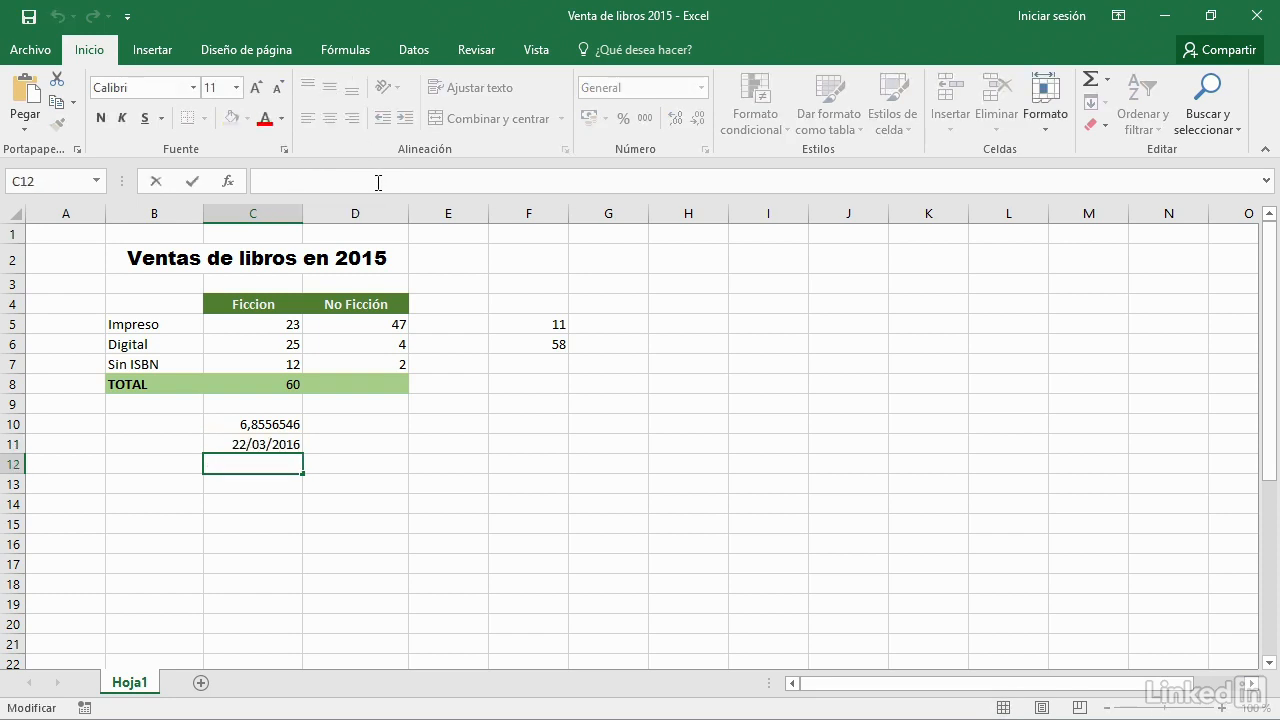
key("ctrl+v")
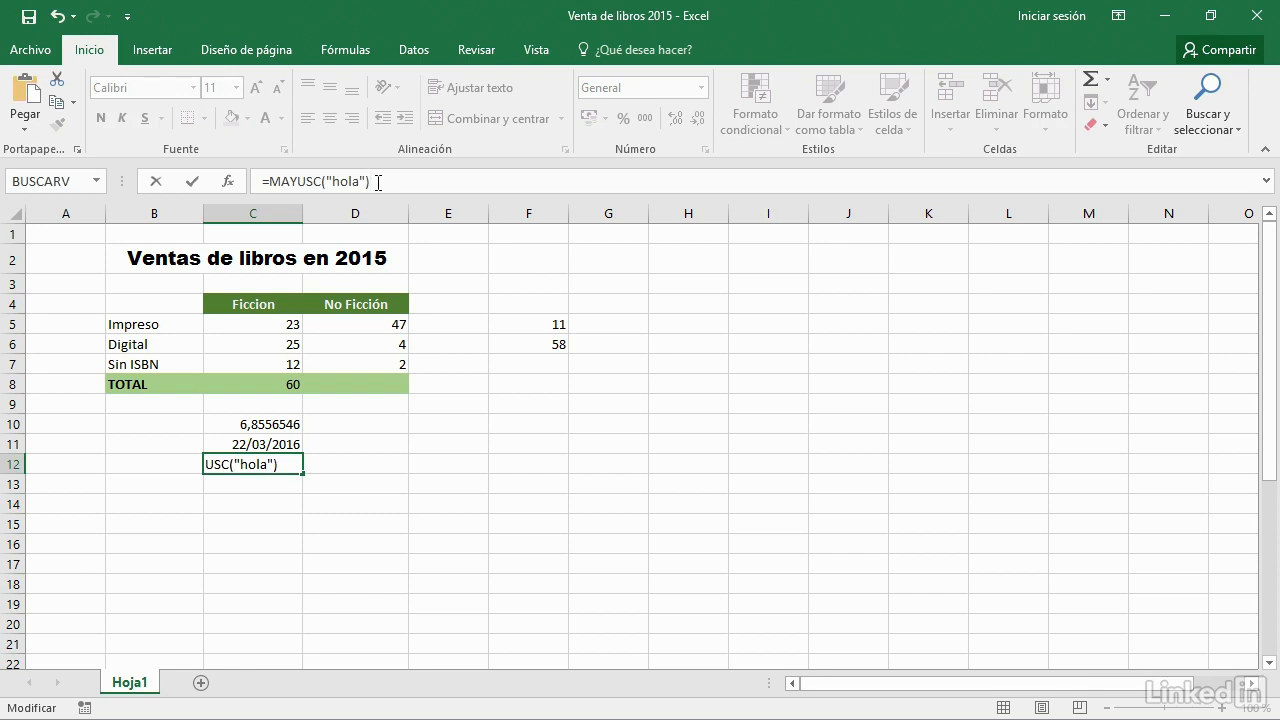
key("Return")
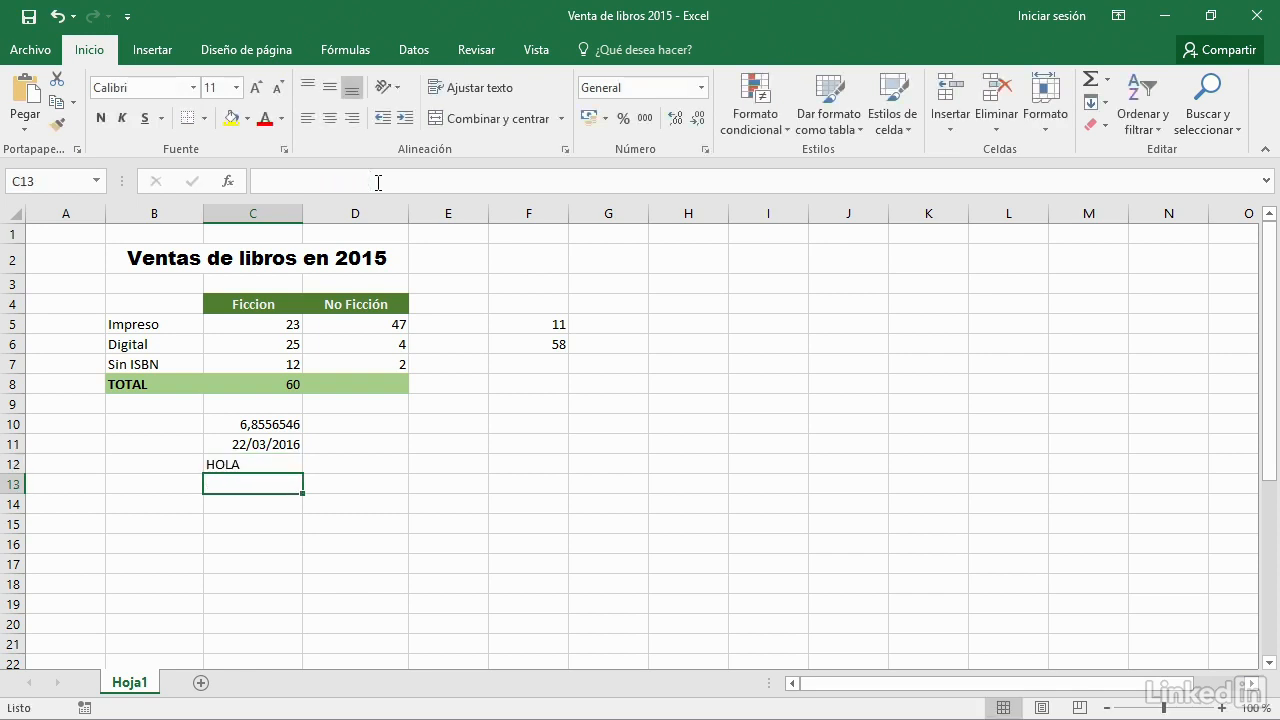